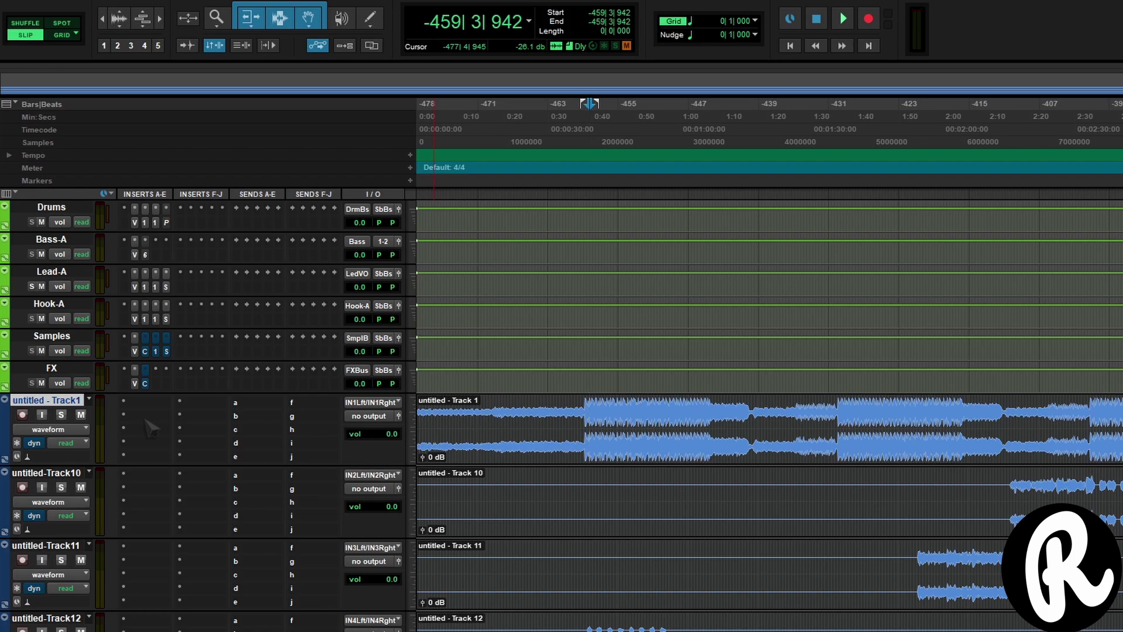
Browse the IK Multimedia TR5 plug-ins in Track 1's insert menu, then bring up the Start menu
left_click(146, 421)
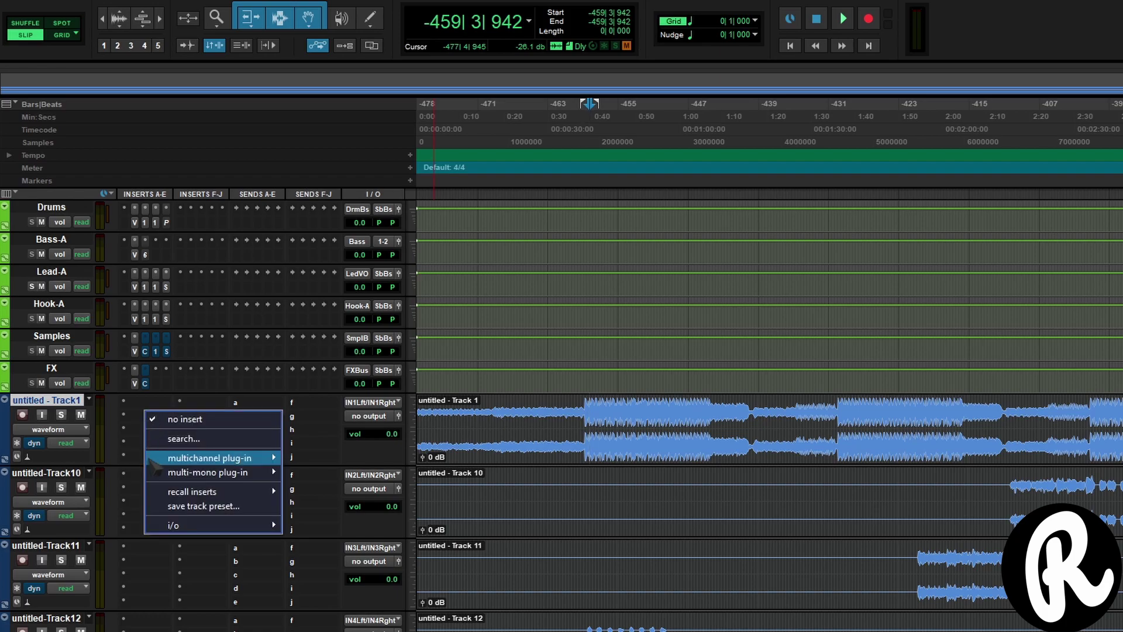
mouse_move(158, 460)
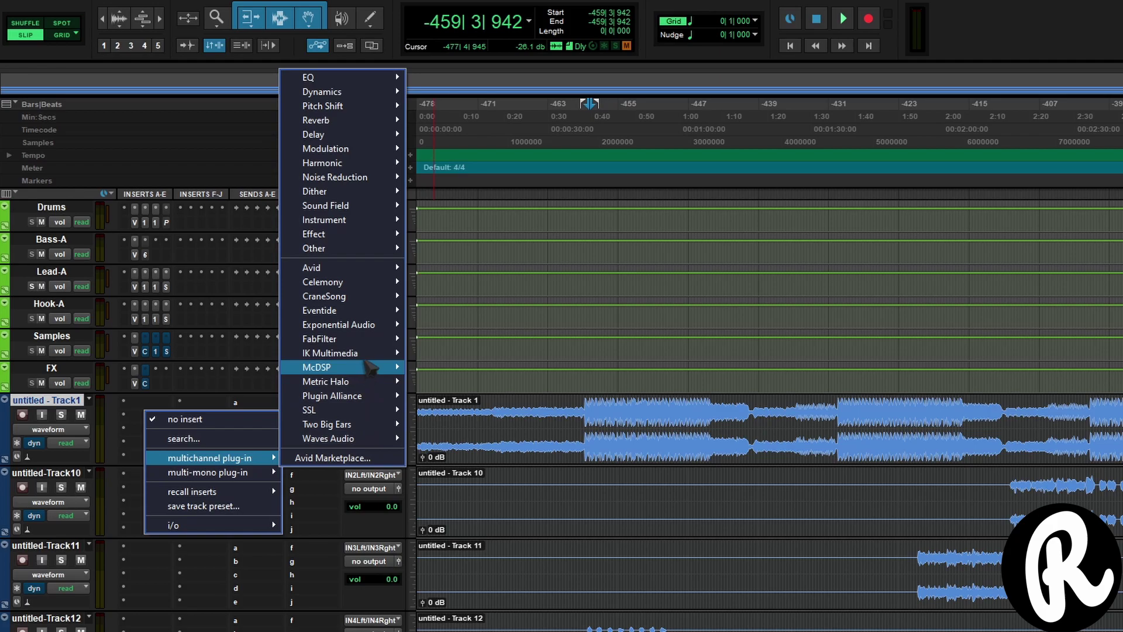
mouse_move(372, 355)
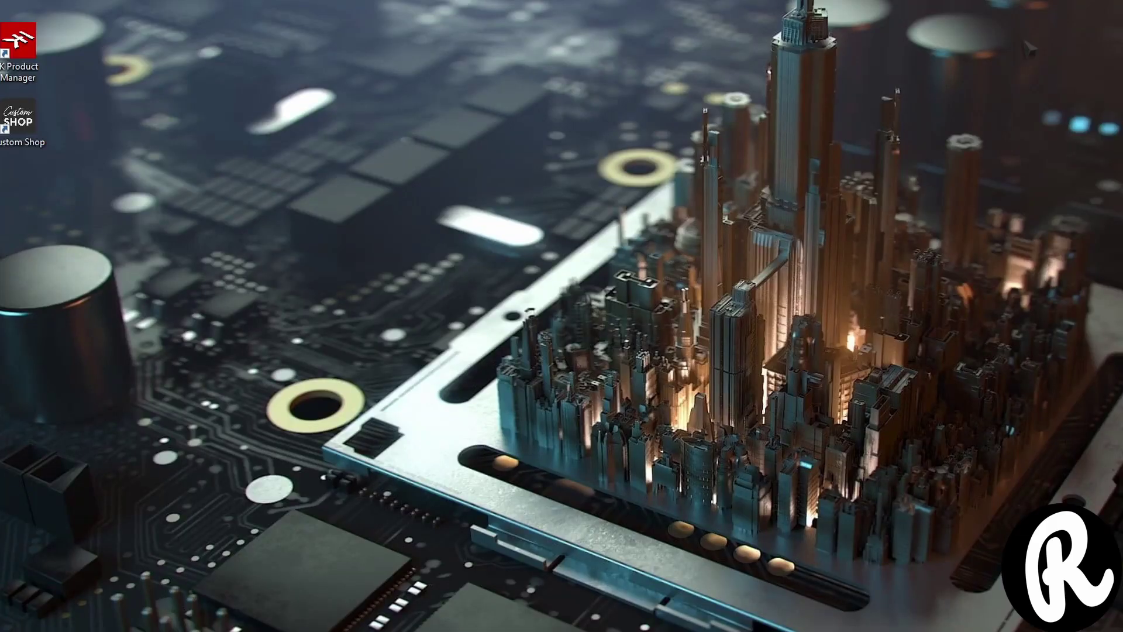
key("super")
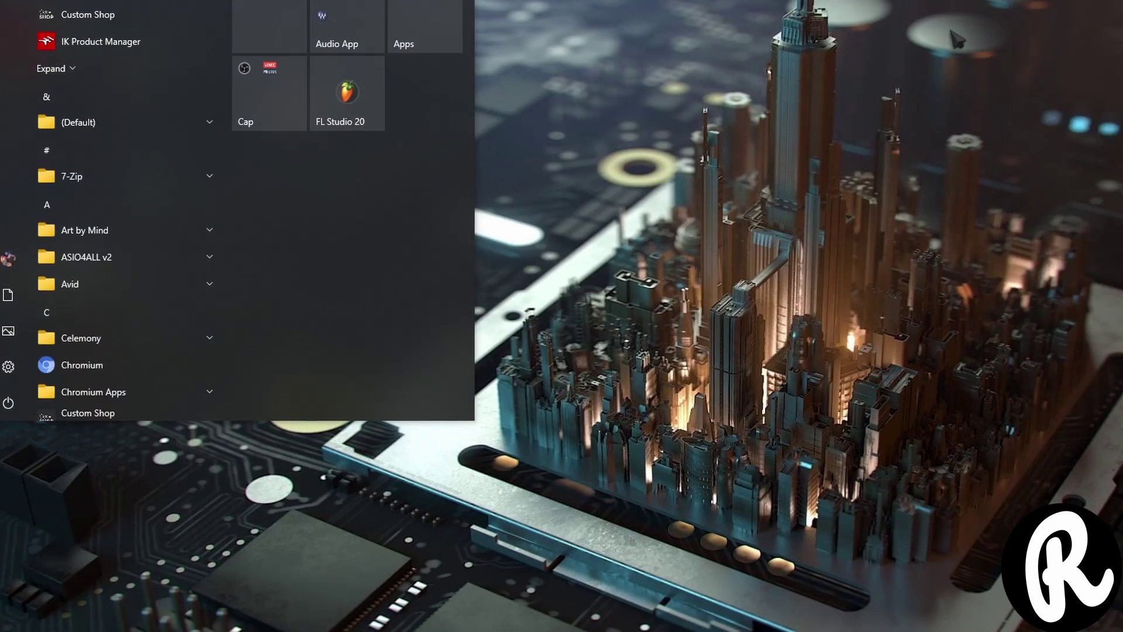
Expand the Start menu tile folder and bring up the Pro Tools tile's More options
left_click(283, 29)
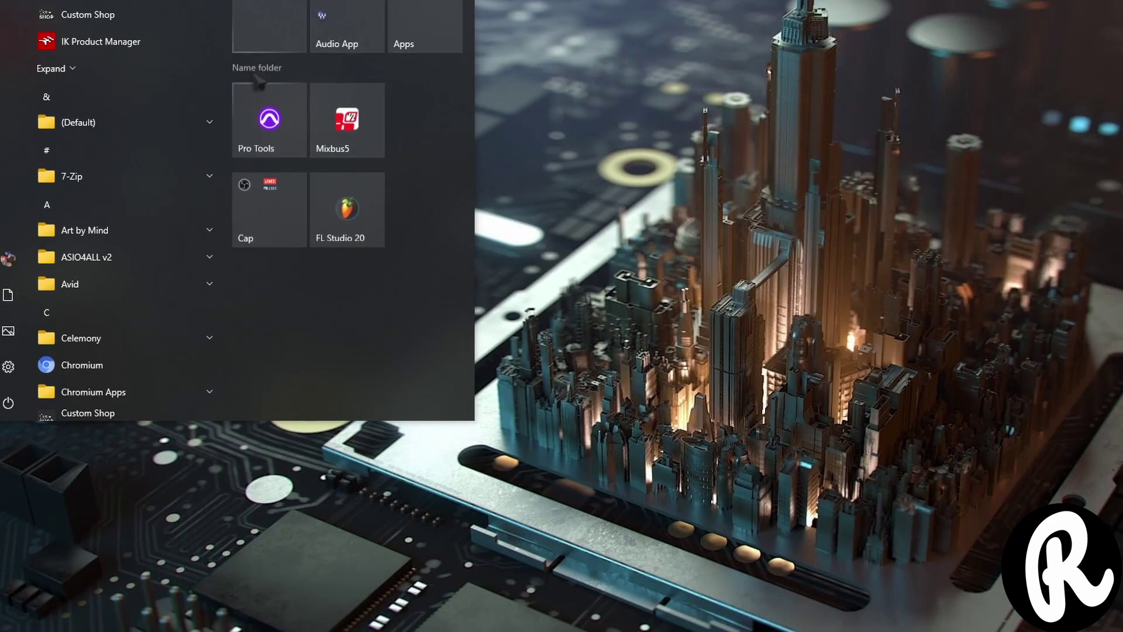
right_click(268, 118)
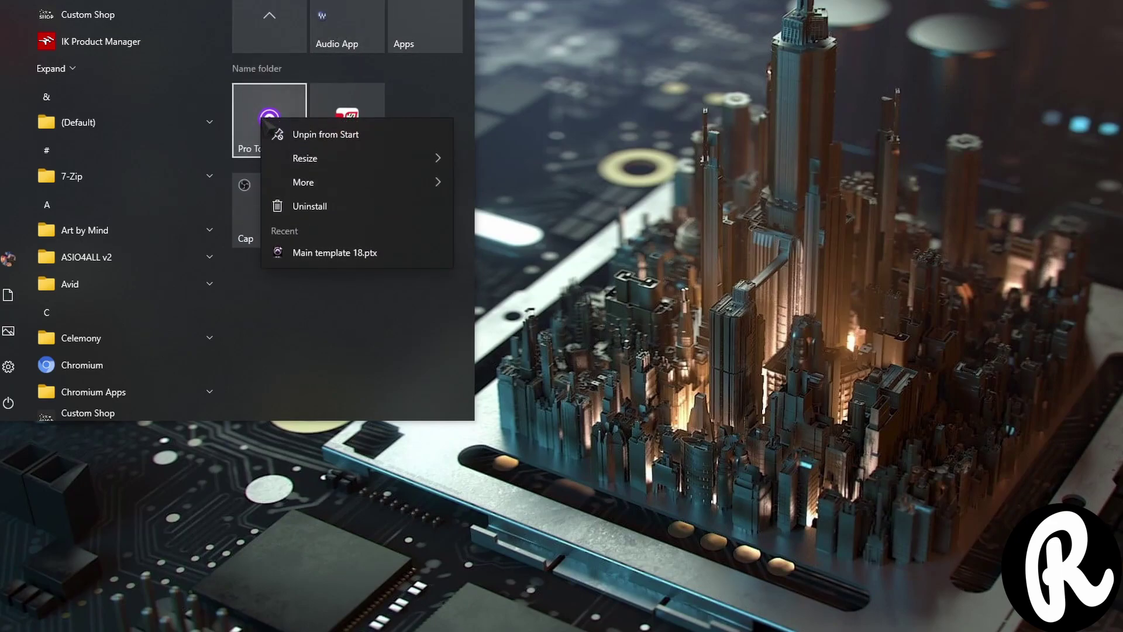
mouse_move(284, 184)
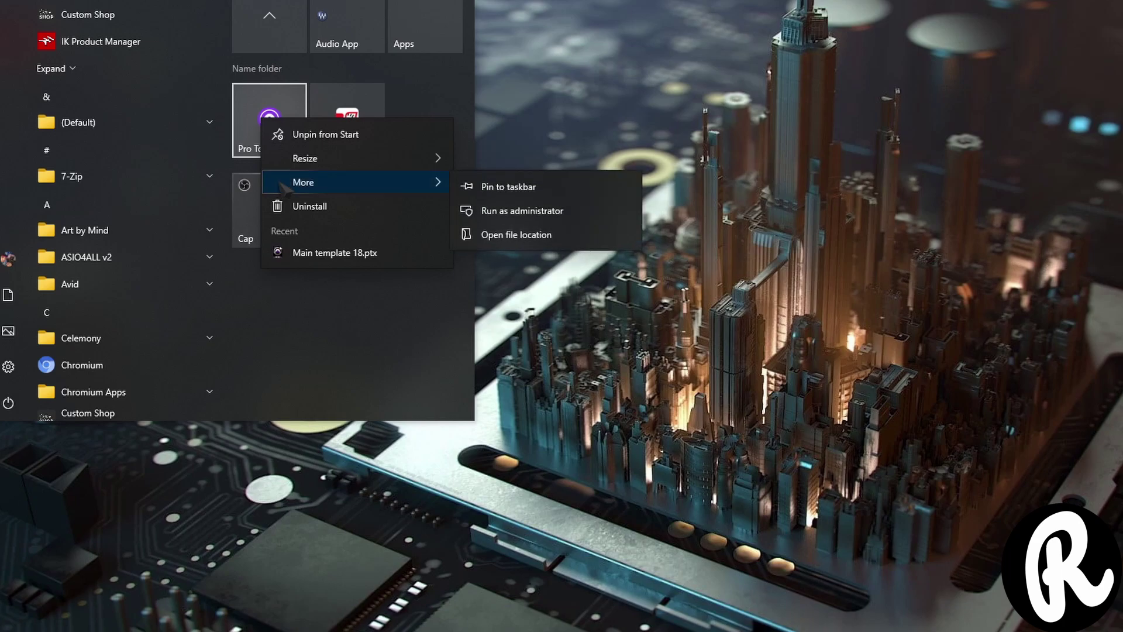
Open the Pro Tools installation folder via the shortcut's Properties
left_click(570, 237)
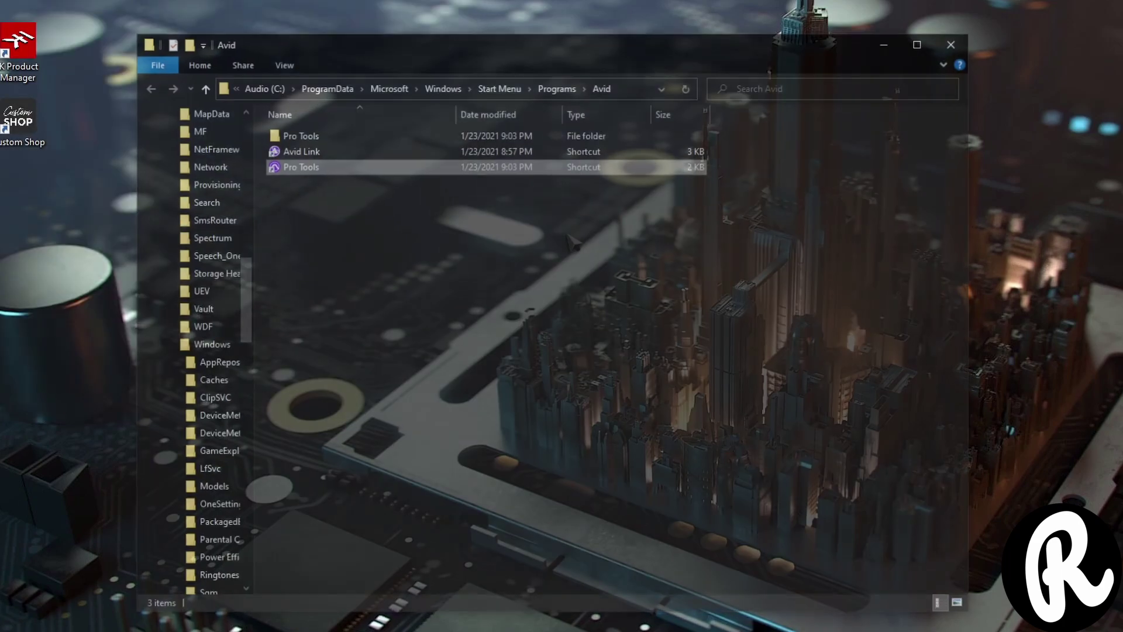
right_click(292, 168)
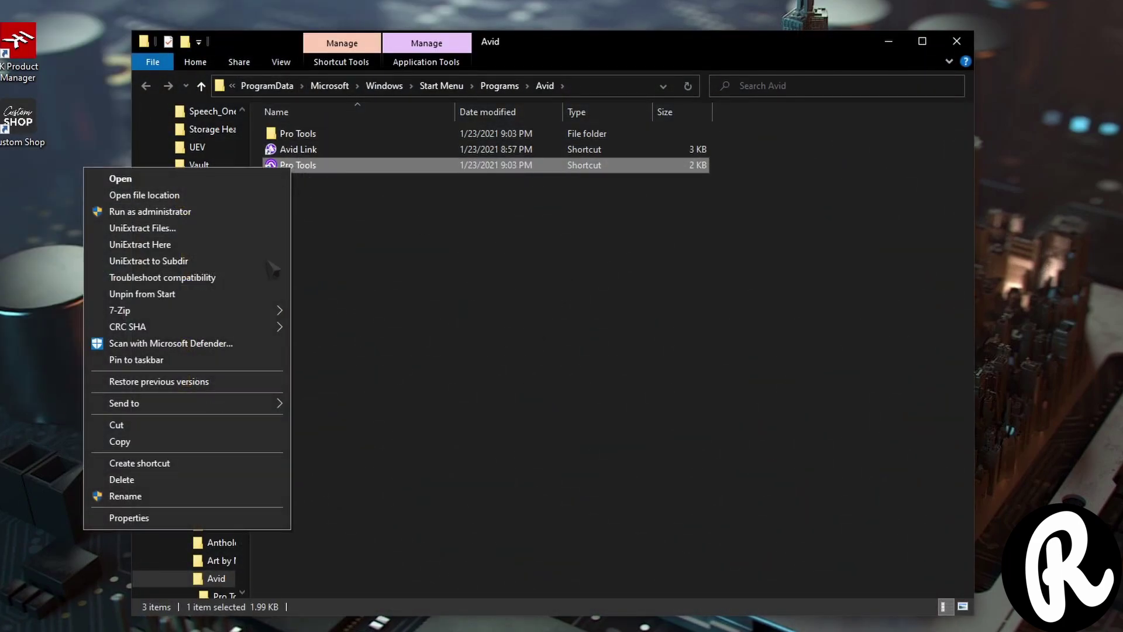
left_click(265, 518)
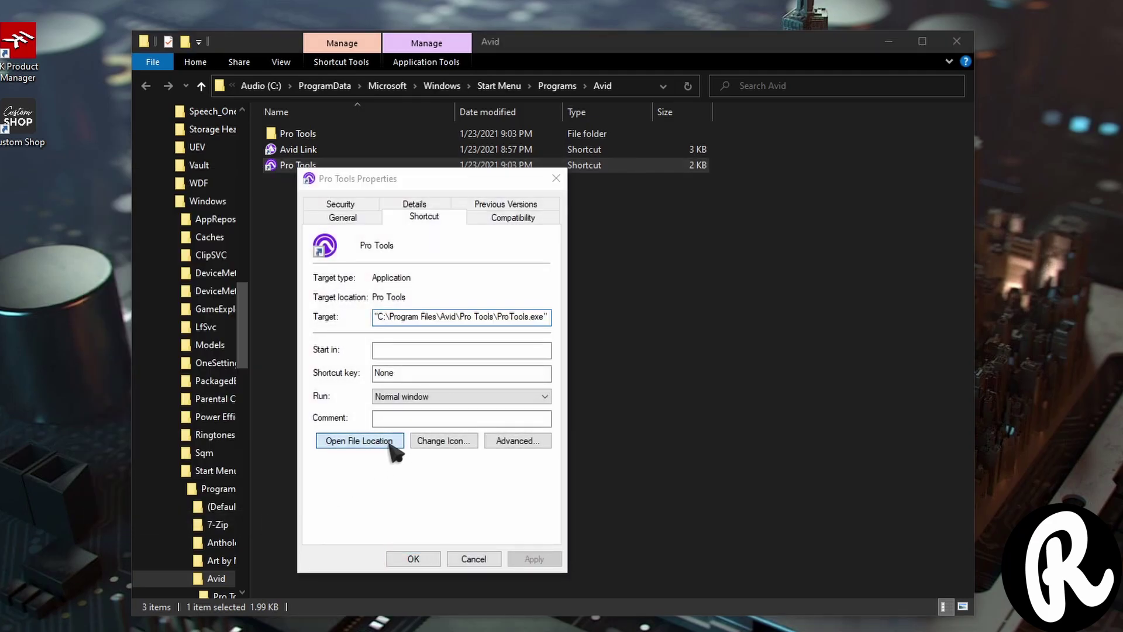
left_click(389, 445)
Make File Explorer full screen and follow the Plug-Ins shortcut to Avid\Audio\Plug-Ins
left_click(863, 254)
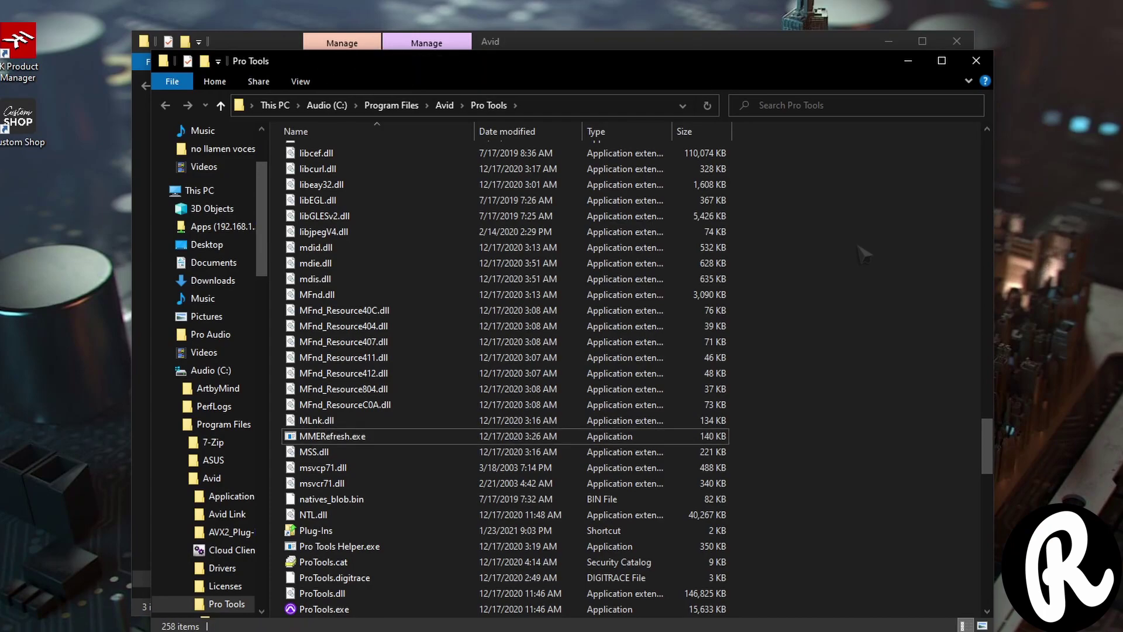
key("F11")
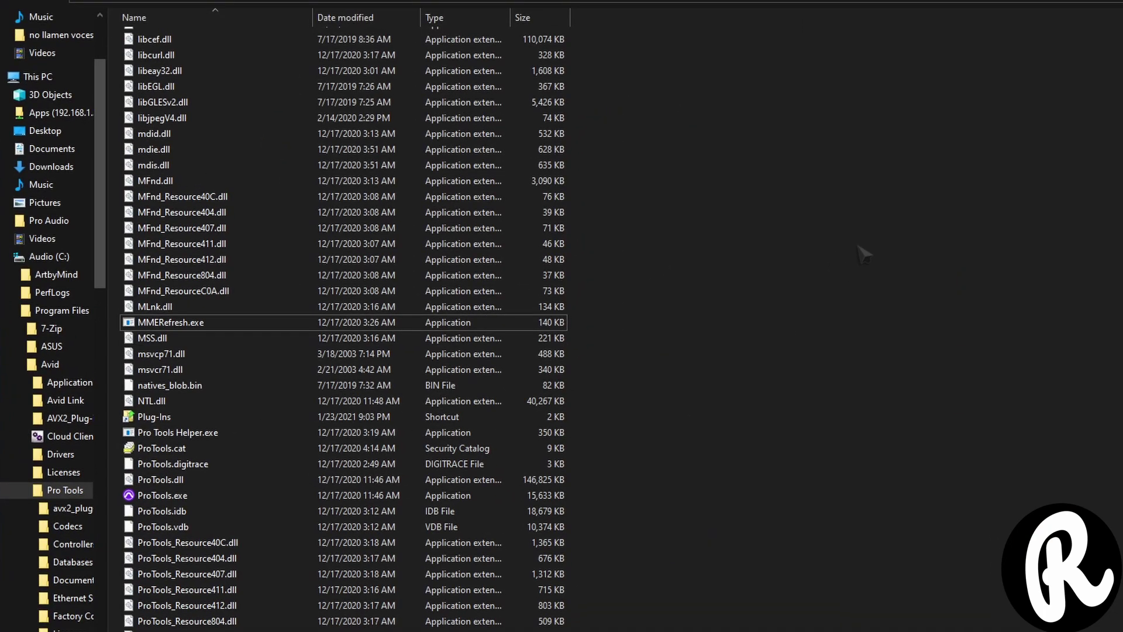
key("p")
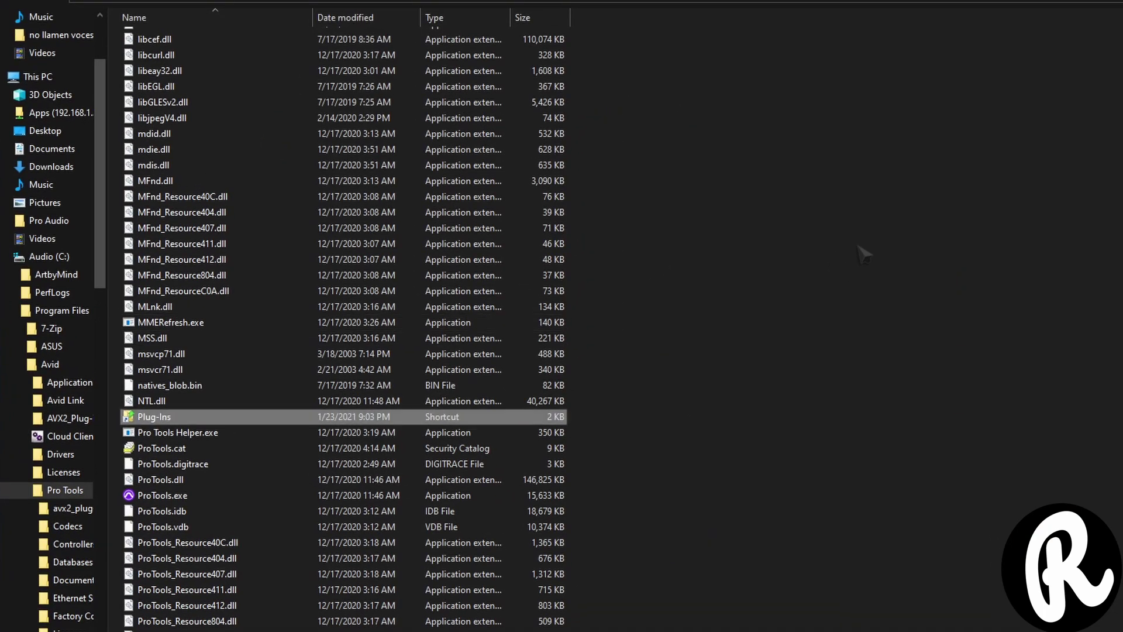
key("Return")
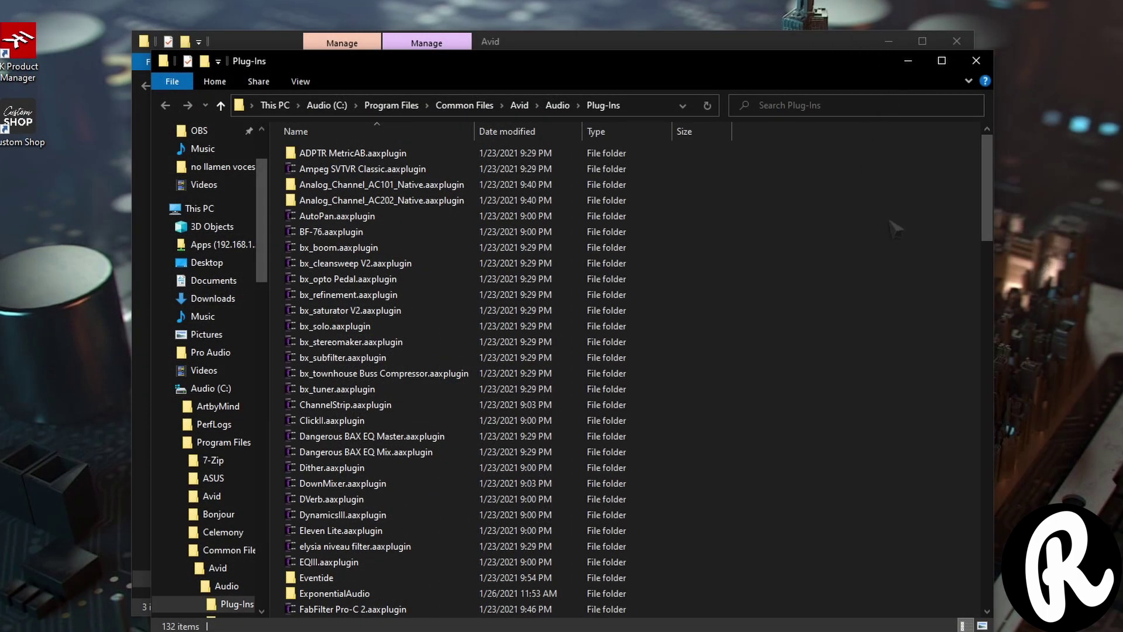
Create a new folder named 'IK' inside Plug-Ins
scroll(895, 228, "down", 20)
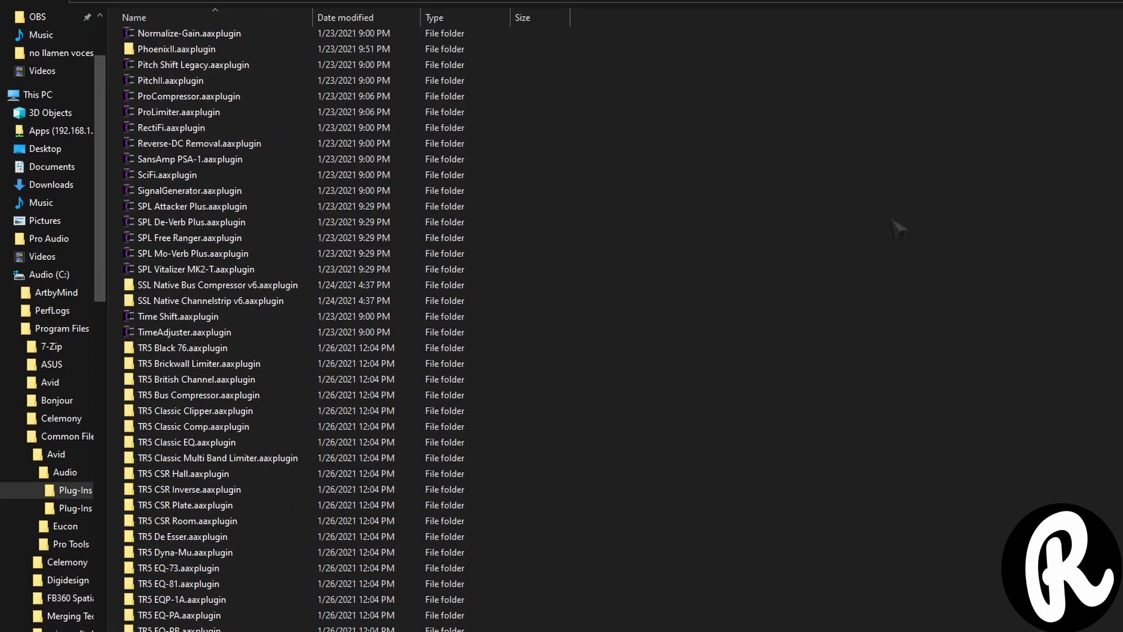
scroll(898, 228, "down", 4)
scroll(898, 228, "up", 11)
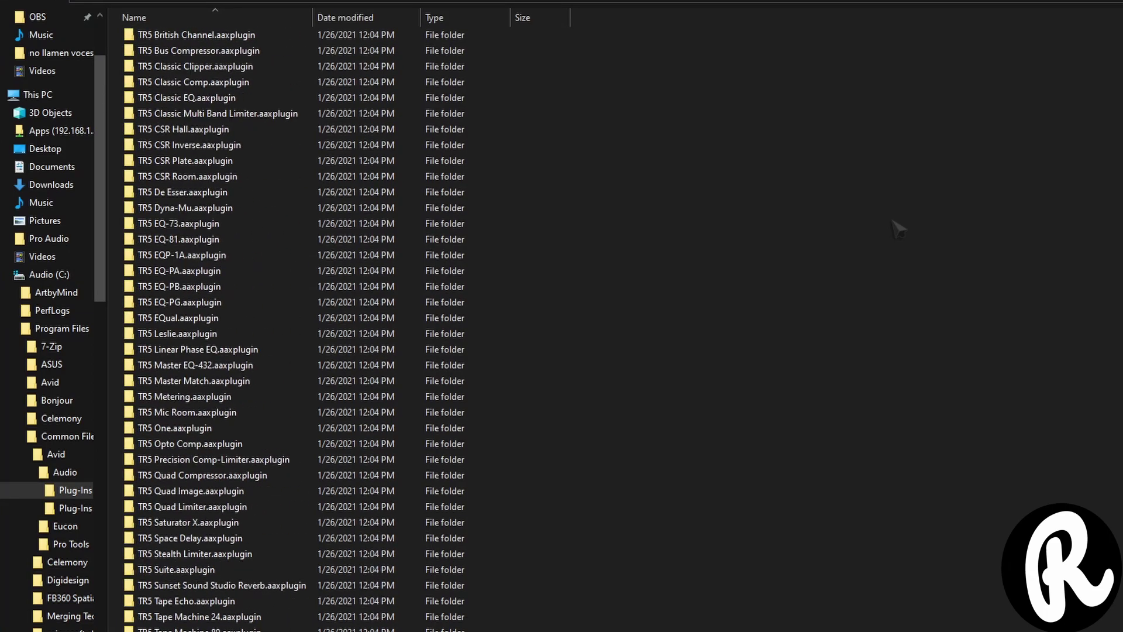
scroll(898, 228, "down", 3)
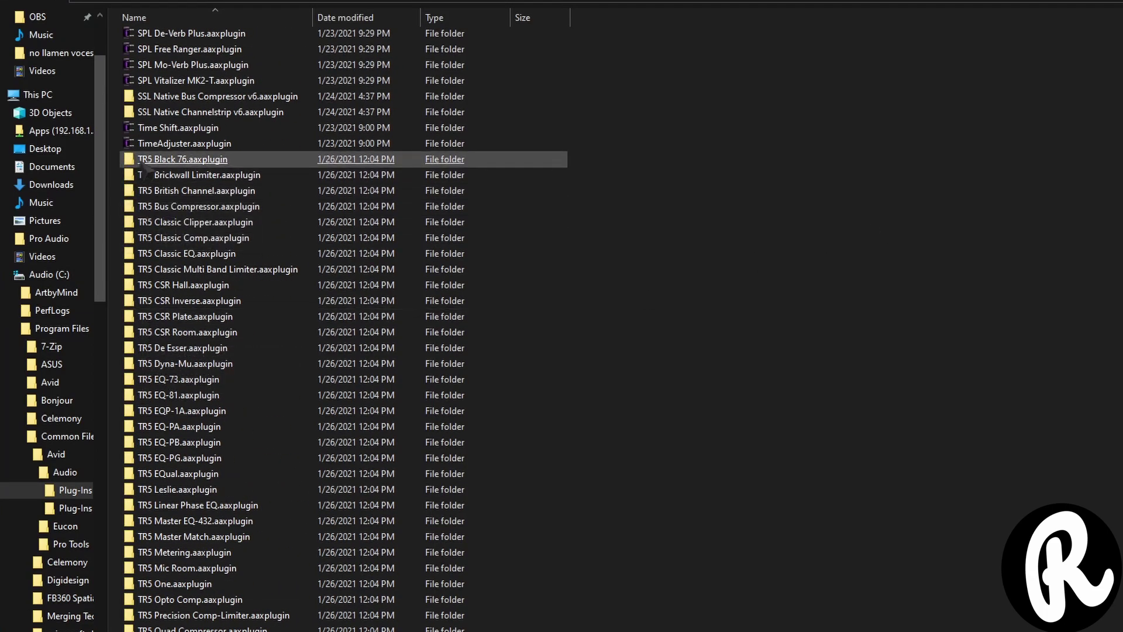
scroll(194, 445, "down", 8)
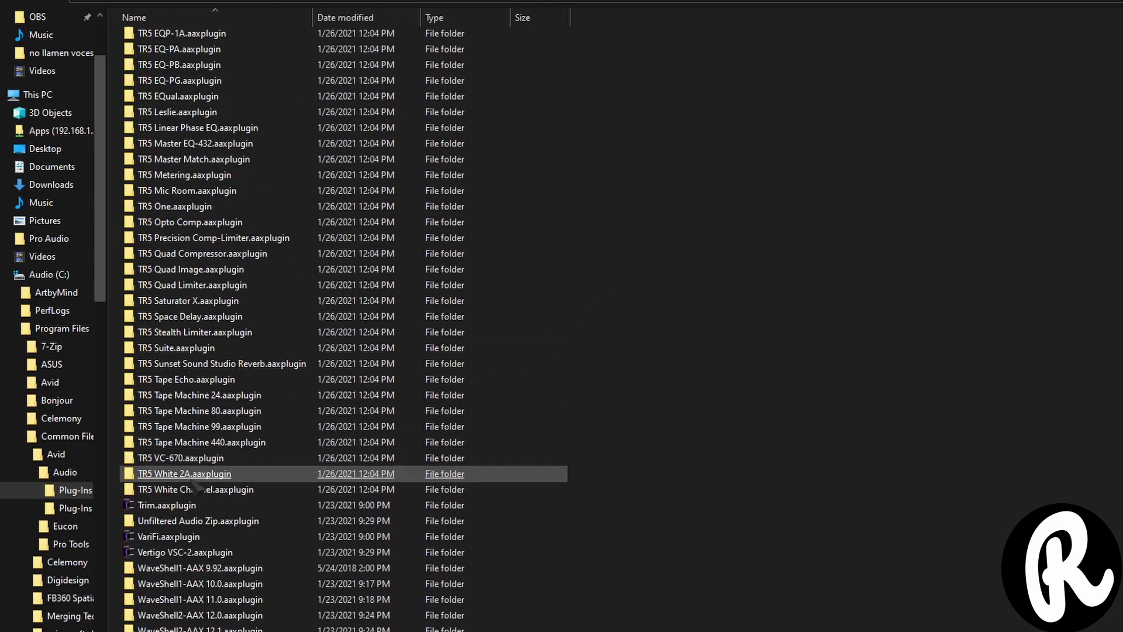
left_click(193, 475, "shift")
left_click(196, 489, "shift")
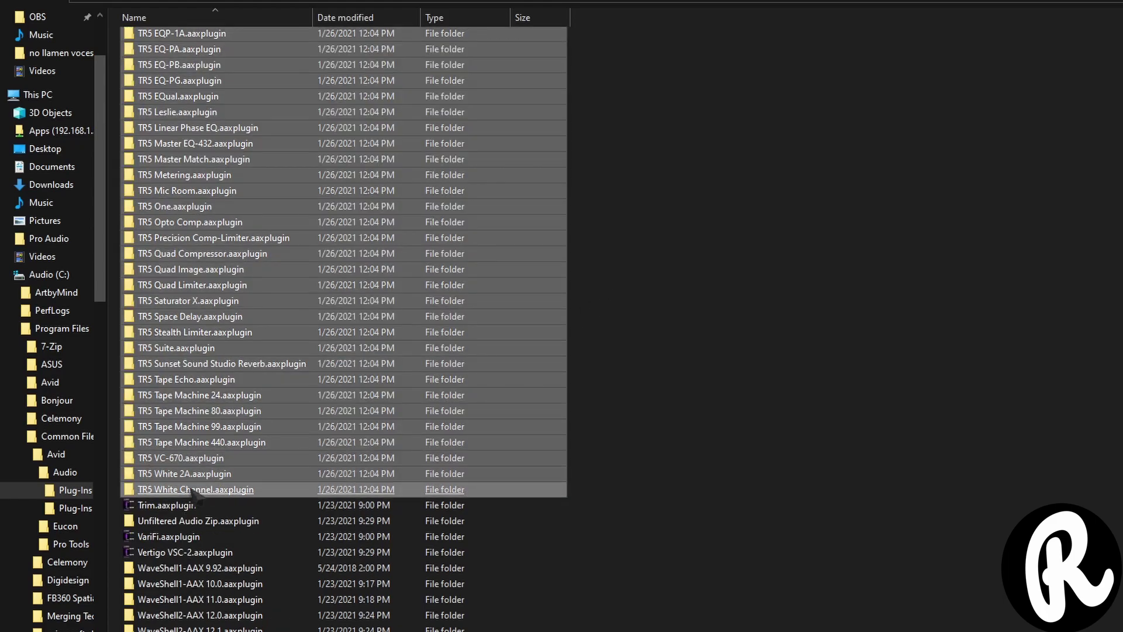
right_click(788, 481)
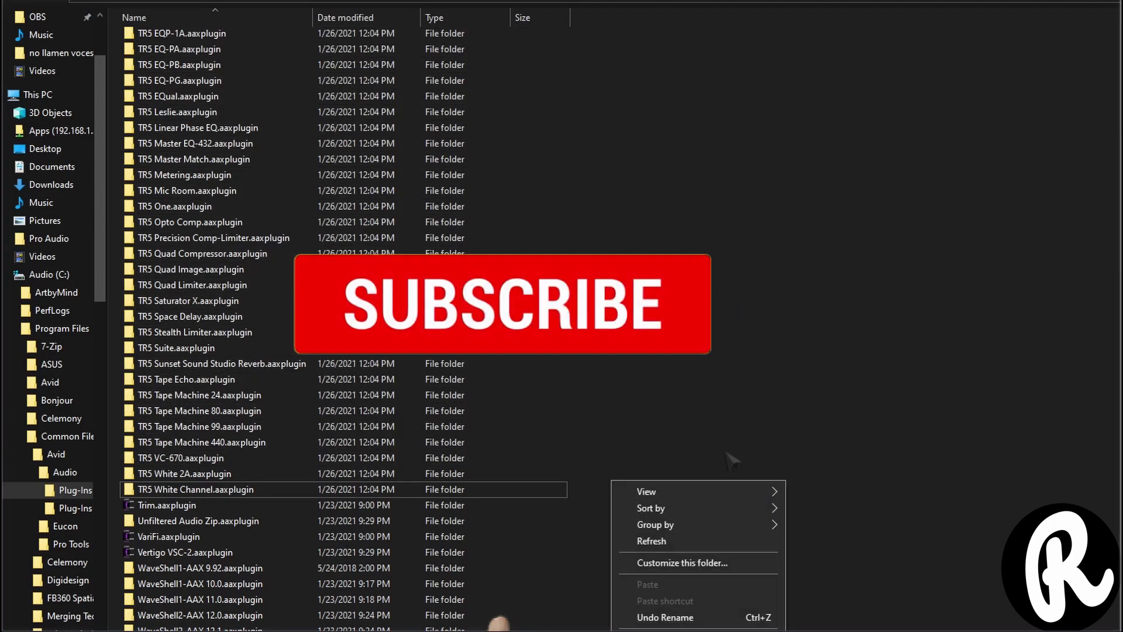
mouse_move(732, 631)
left_click(807, 571)
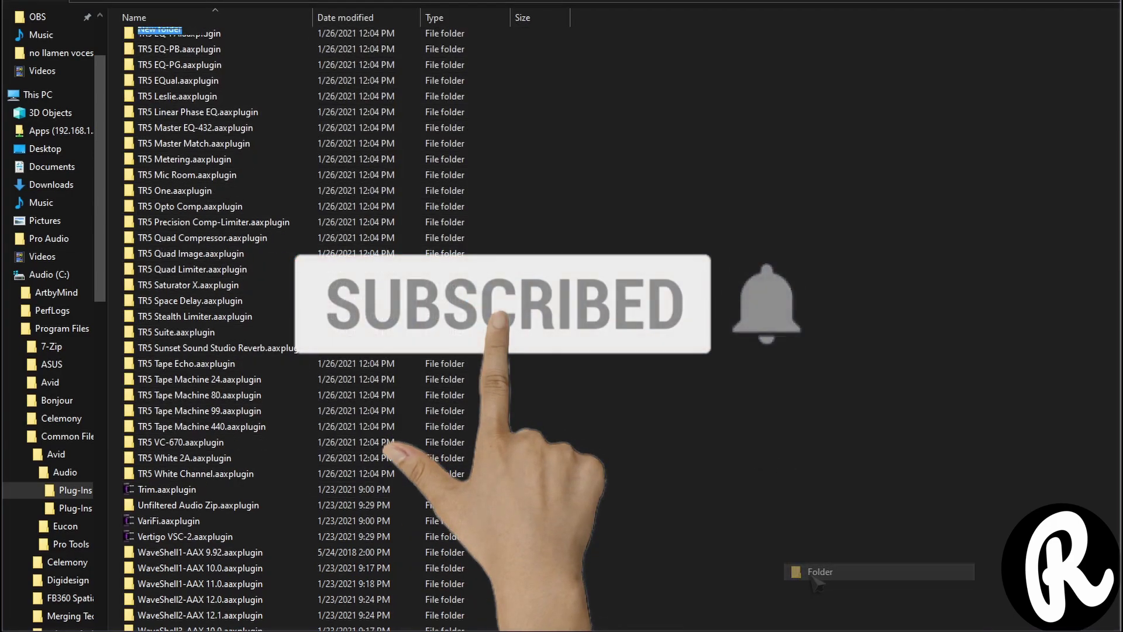
type("IK")
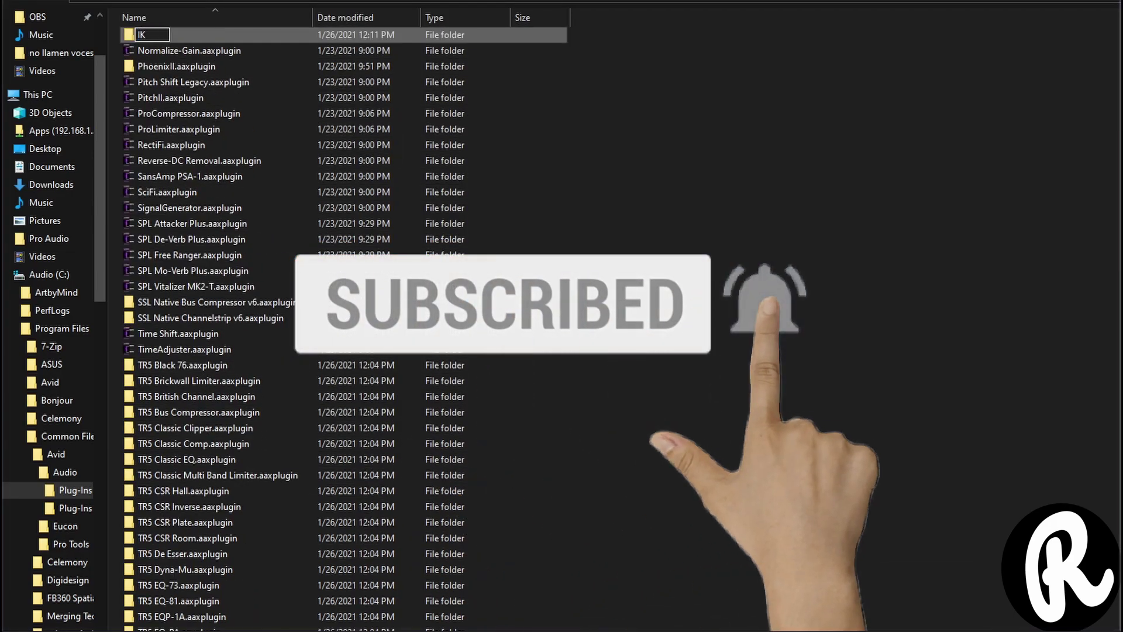
key("Return")
Look inside the TR5 Black 76 folder and return to Plug-Ins
scroll(697, 477, "down", 9)
scroll(699, 481, "up", 3)
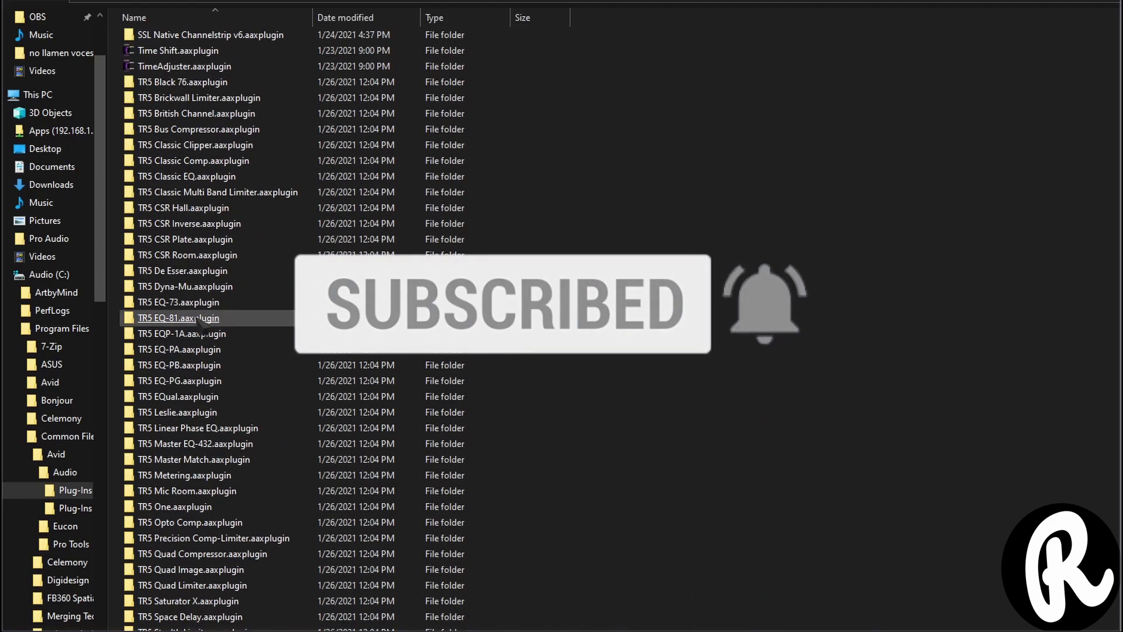
double_click(281, 82)
key("alt+Left")
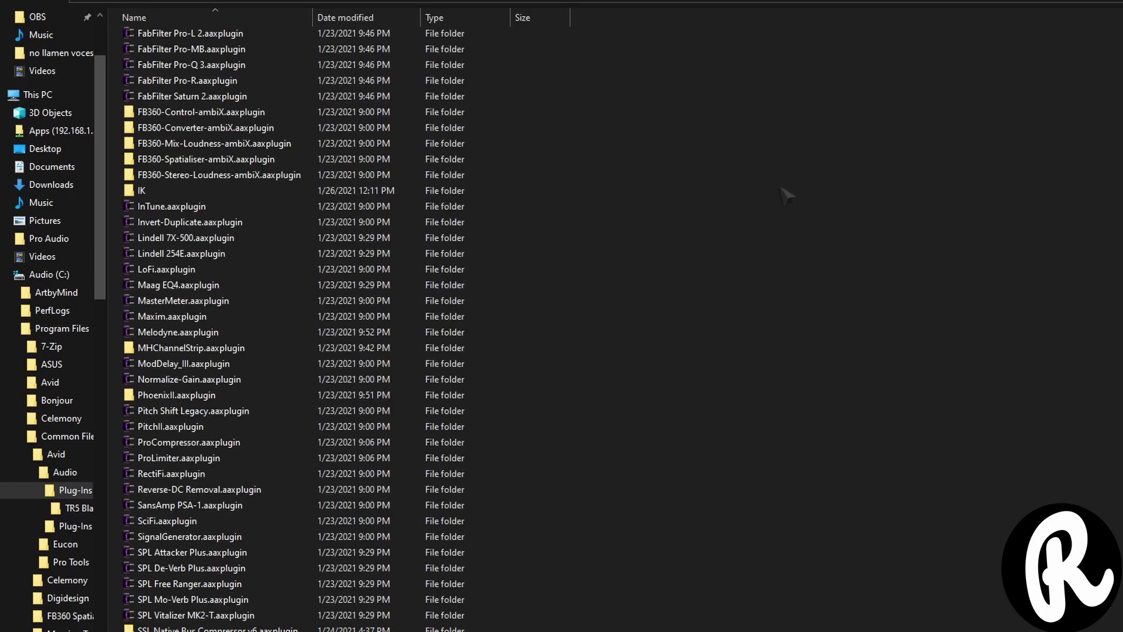
Cut the TR5 plug-in folders through TR5 White Channel
scroll(789, 246, "down", 17)
scroll(796, 243, "down", 1)
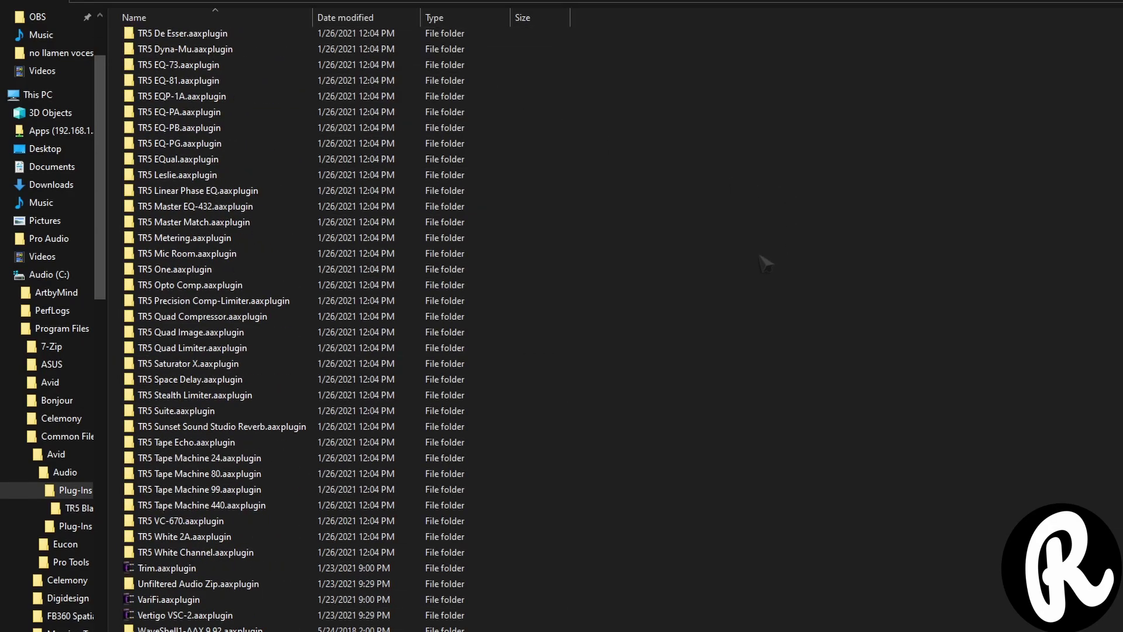
left_click(309, 553, "shift")
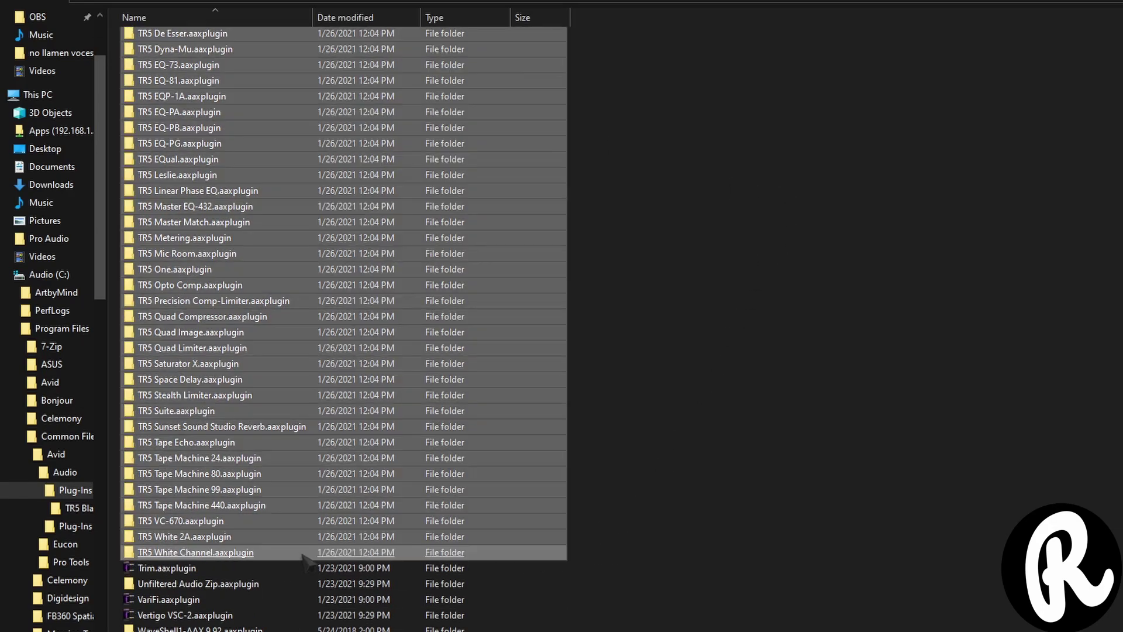
right_click(397, 396)
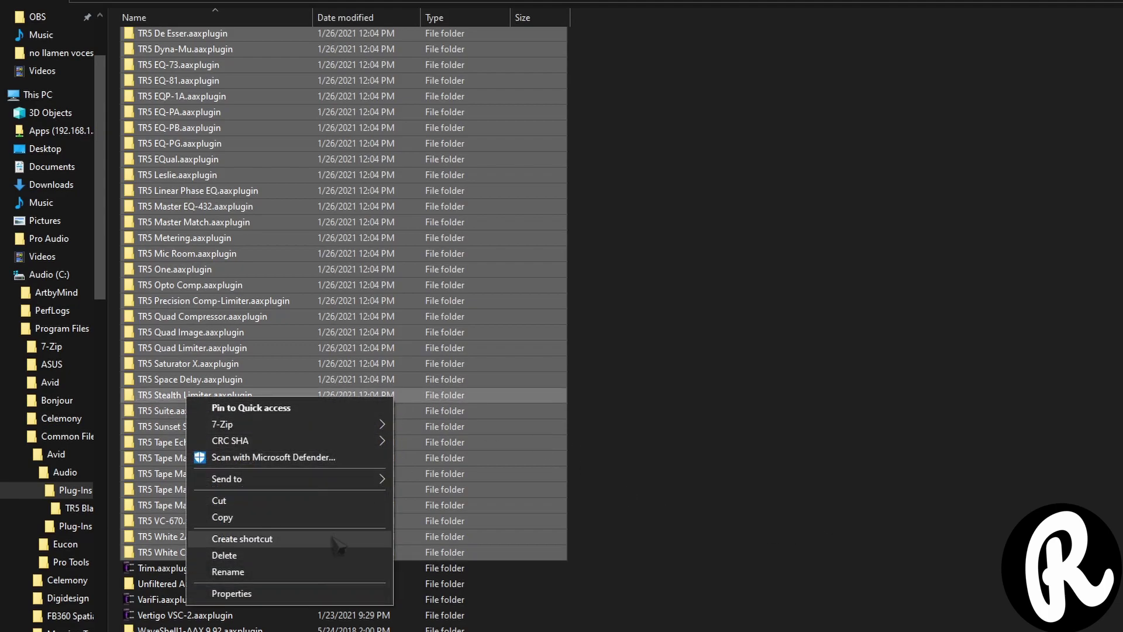
left_click(346, 501)
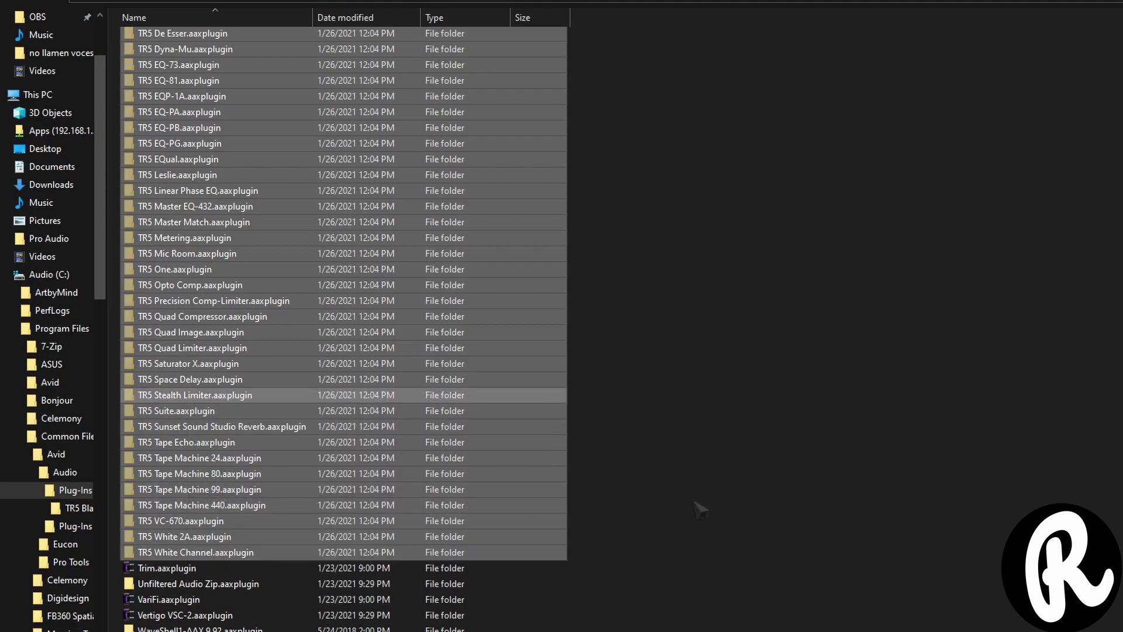
Paste the TR5 folders into IK, then go back up to the Audio folder
scroll(700, 509, "up", 13)
double_click(151, 35)
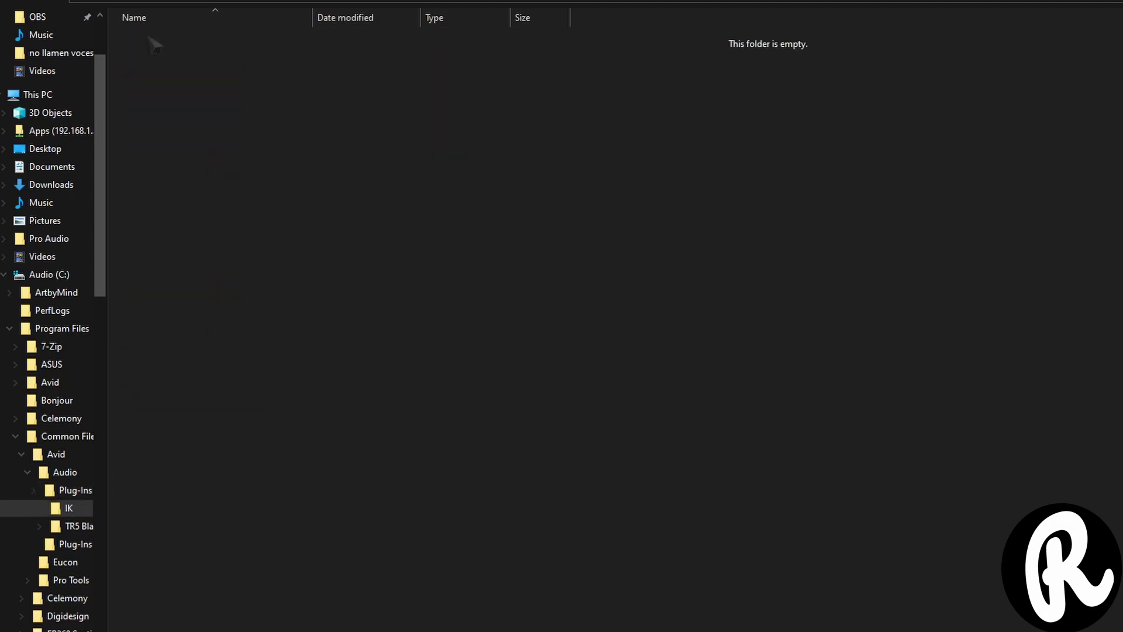
right_click(254, 147)
left_click(214, 251)
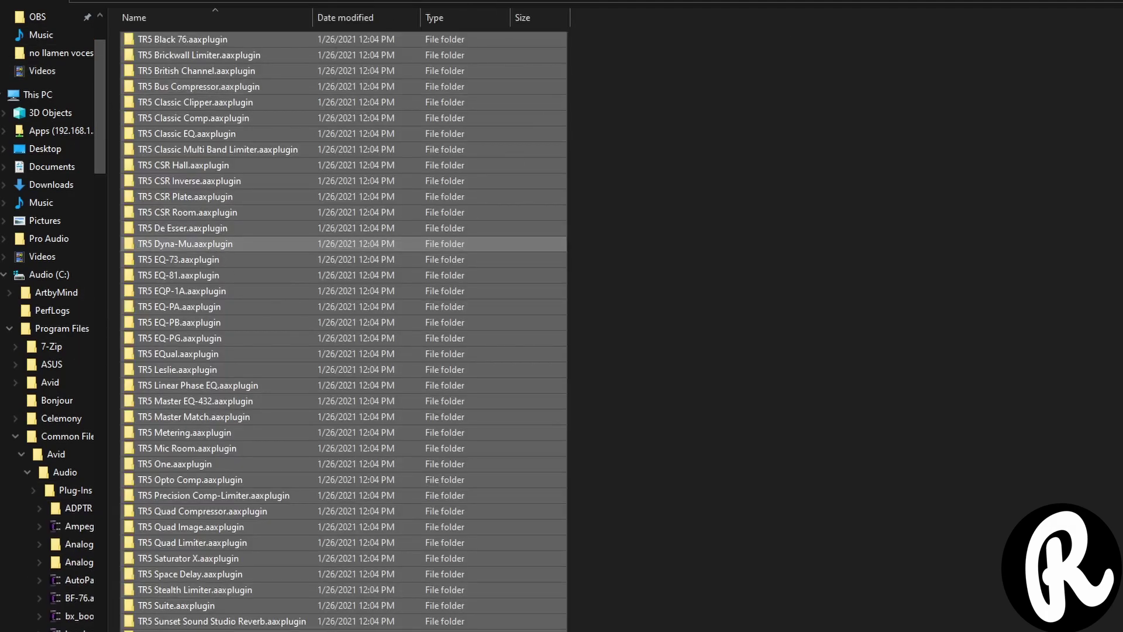
left_click(185, 197)
scroll(185, 144, "down", 1)
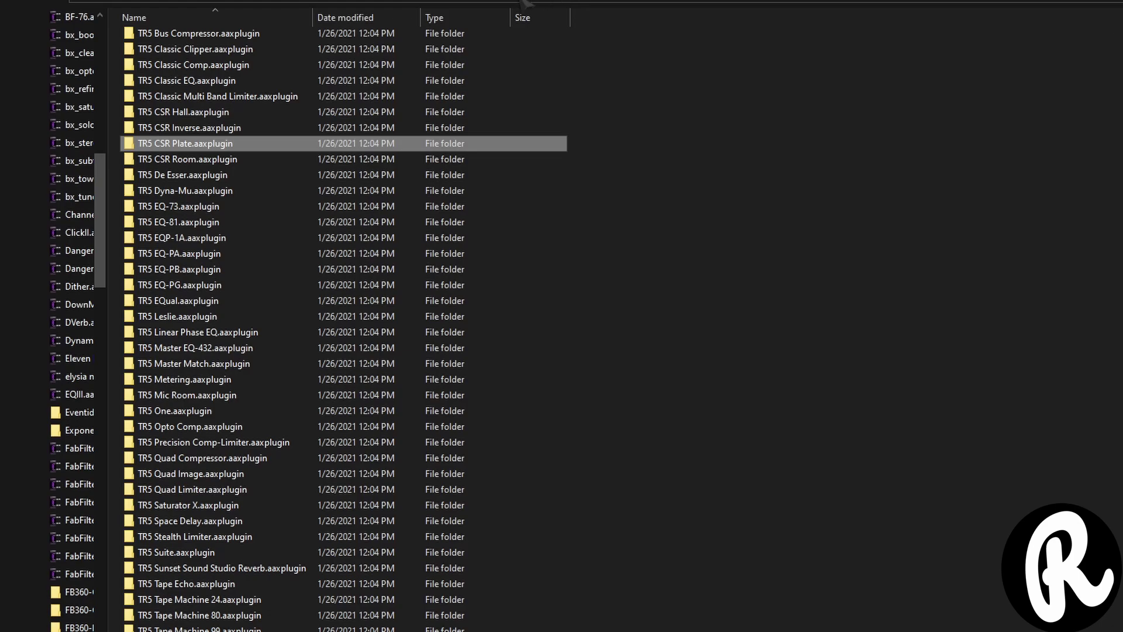
left_click(433, 2)
left_click(403, 3)
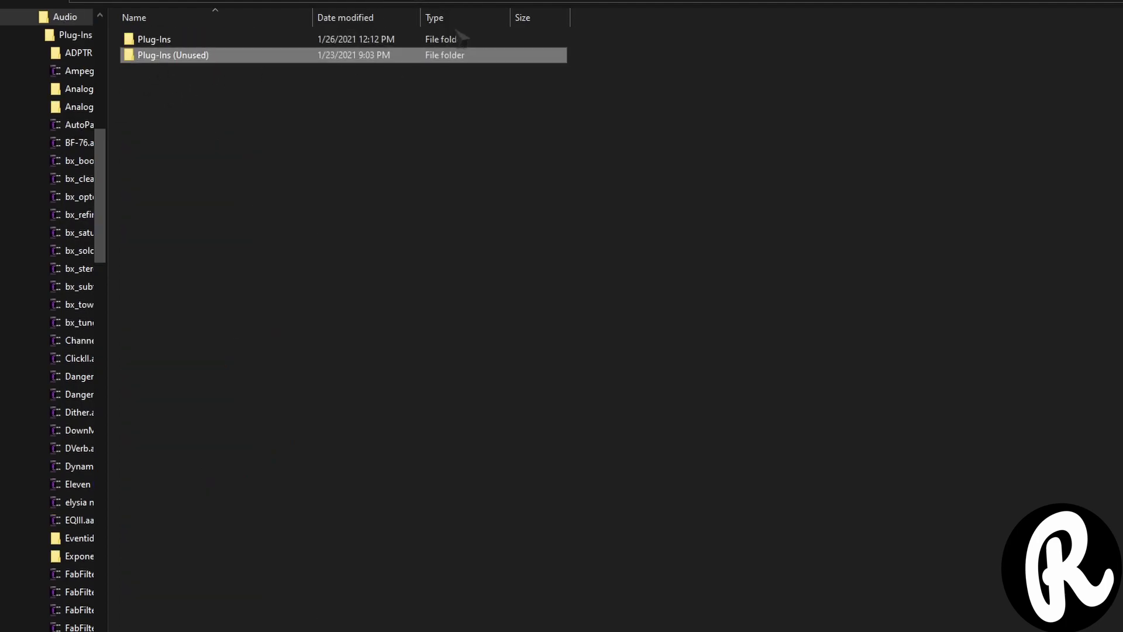
Open a second File Explorer window on the right at the copied Avid Audio path
left_click(494, 1)
key("ctrl+c")
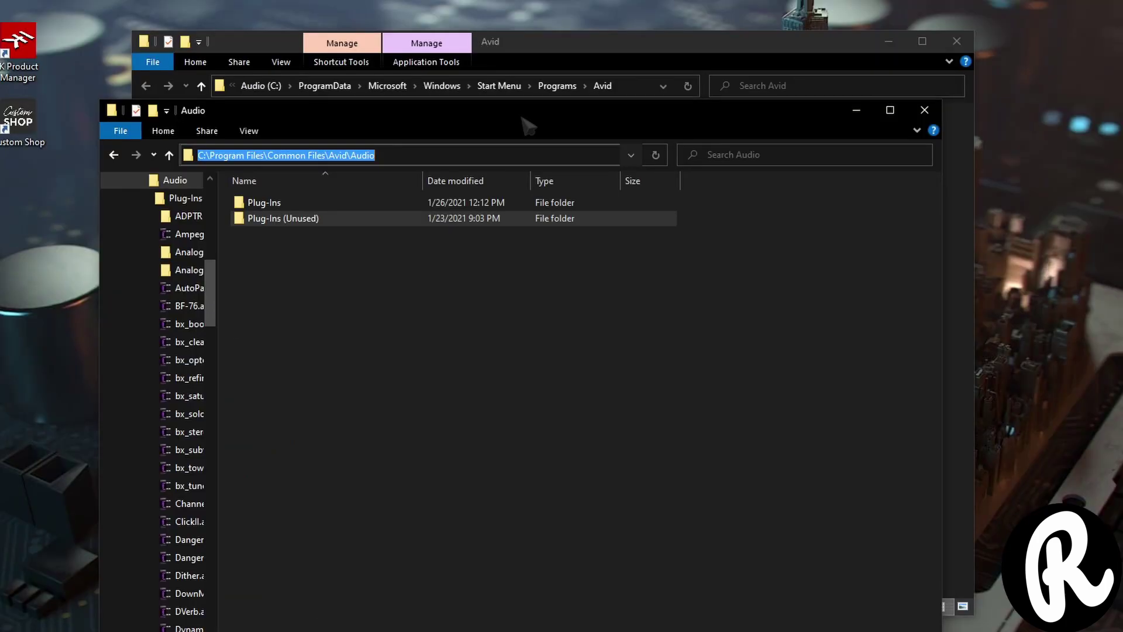
left_click_drag(522, 117, 470, 117)
key("super+e")
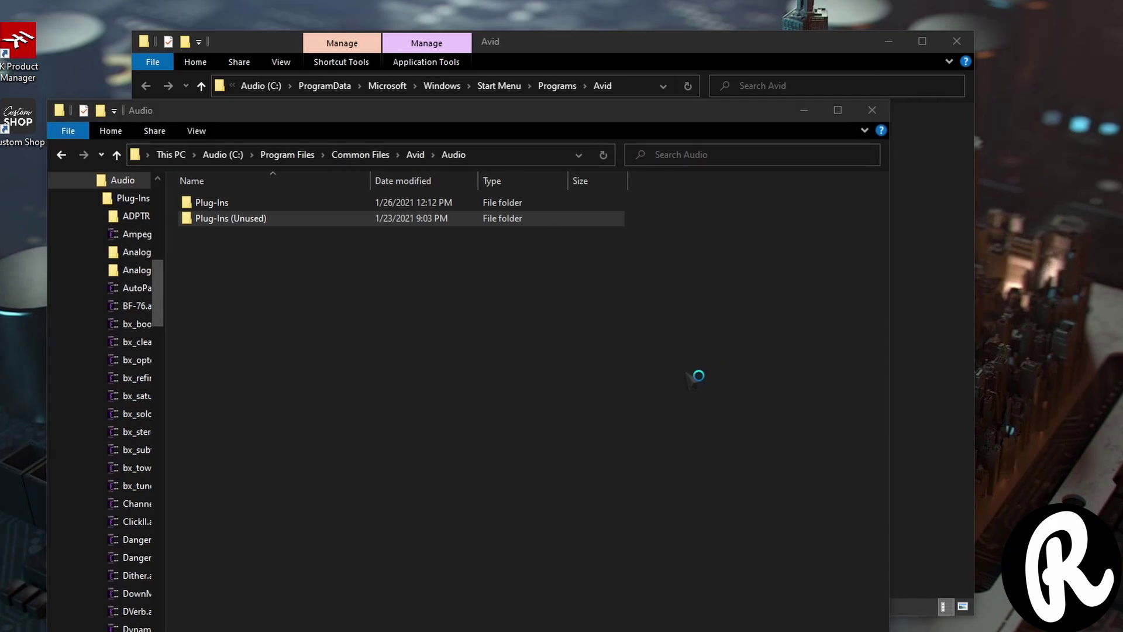
left_click_drag(489, 54, 1021, 58)
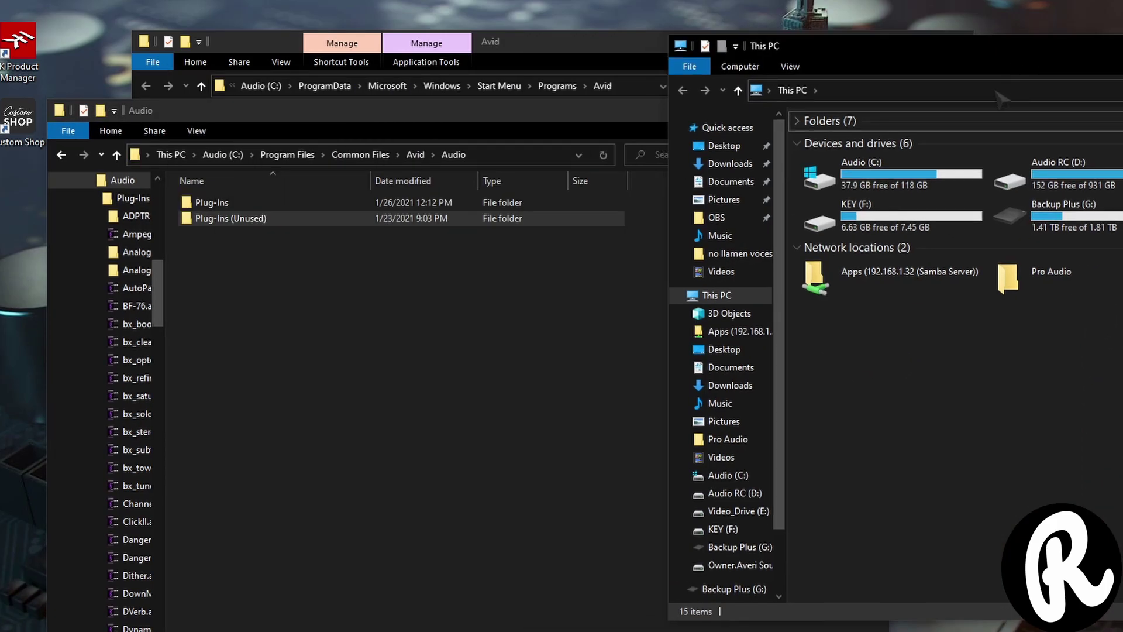
left_click(995, 99)
key("ctrl+v")
key("Return")
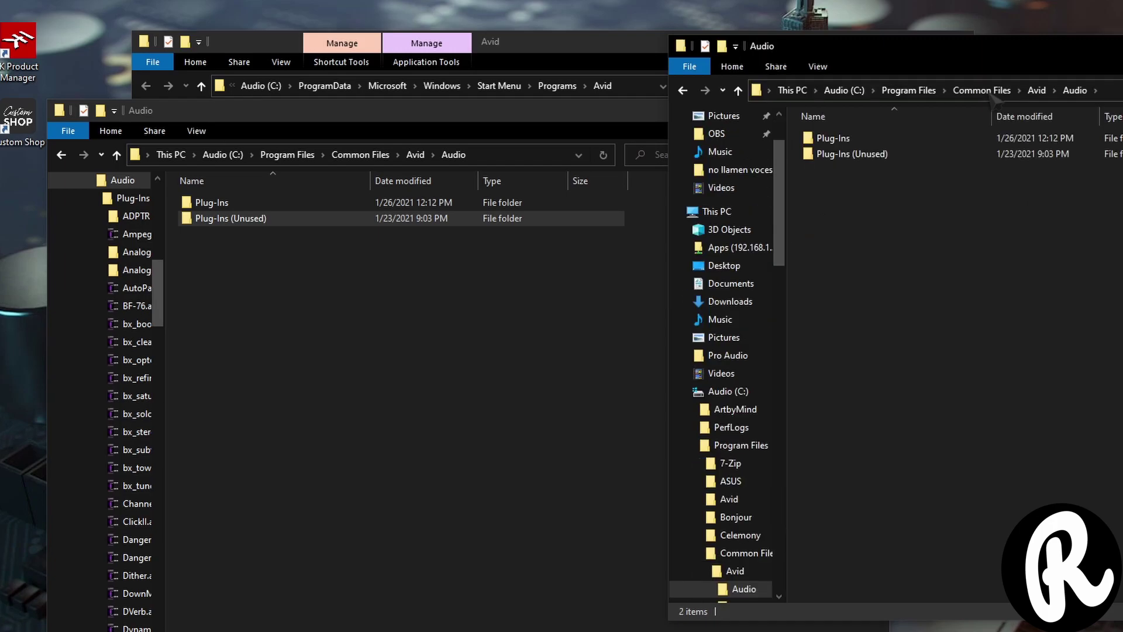
Close the Avid Start Menu window and snap the two Audio windows left and right
left_click(579, 54)
left_click(957, 41)
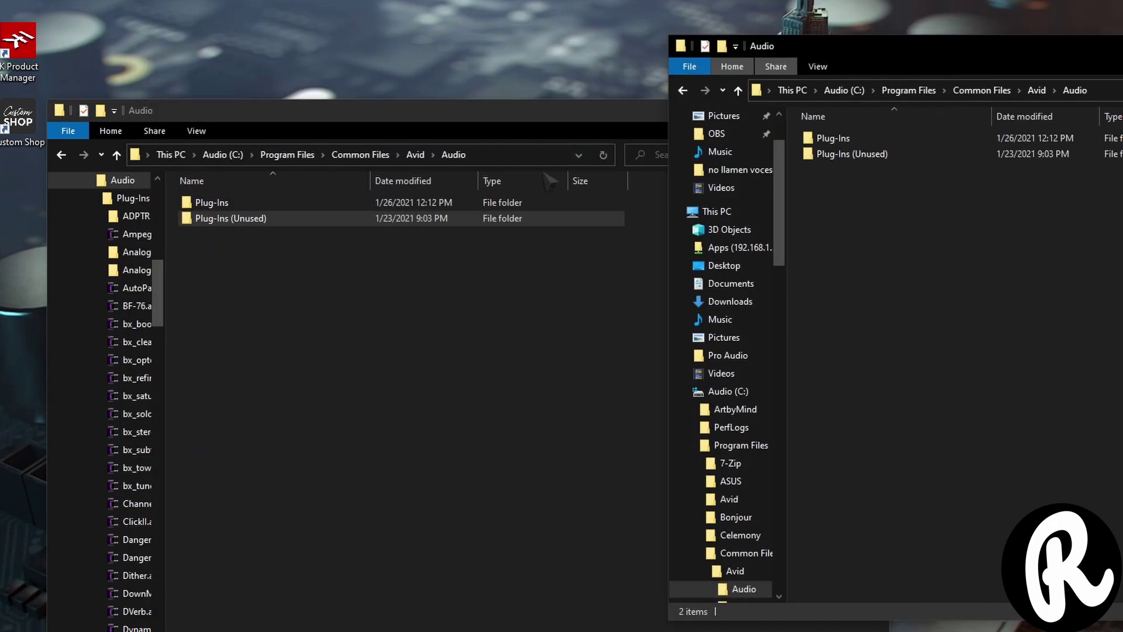
left_click(475, 287)
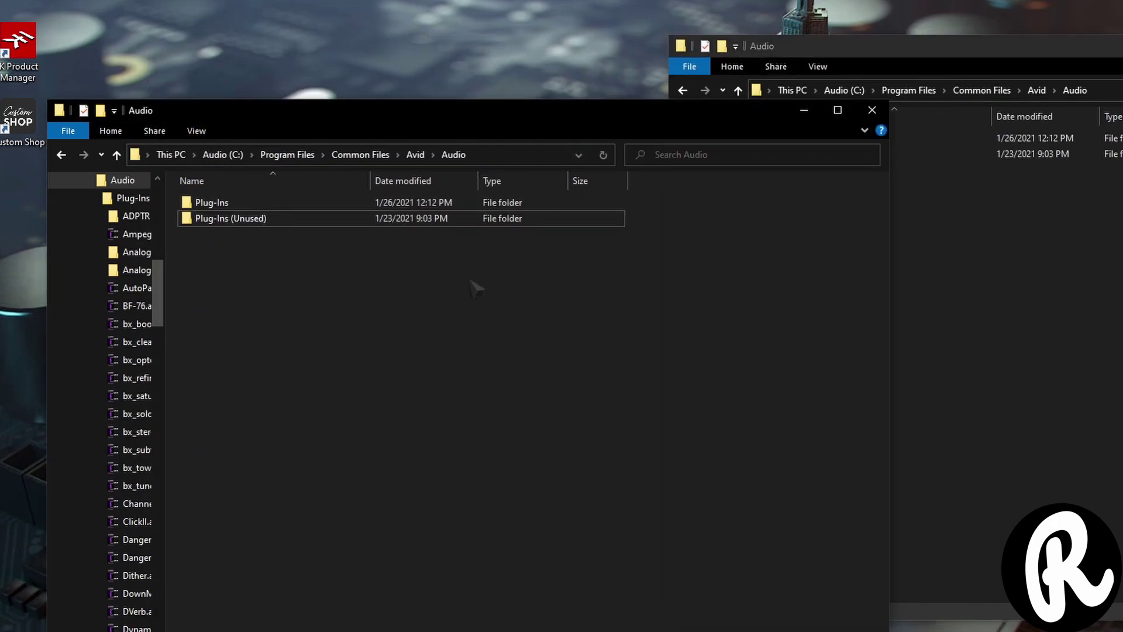
key("super")
key("Escape")
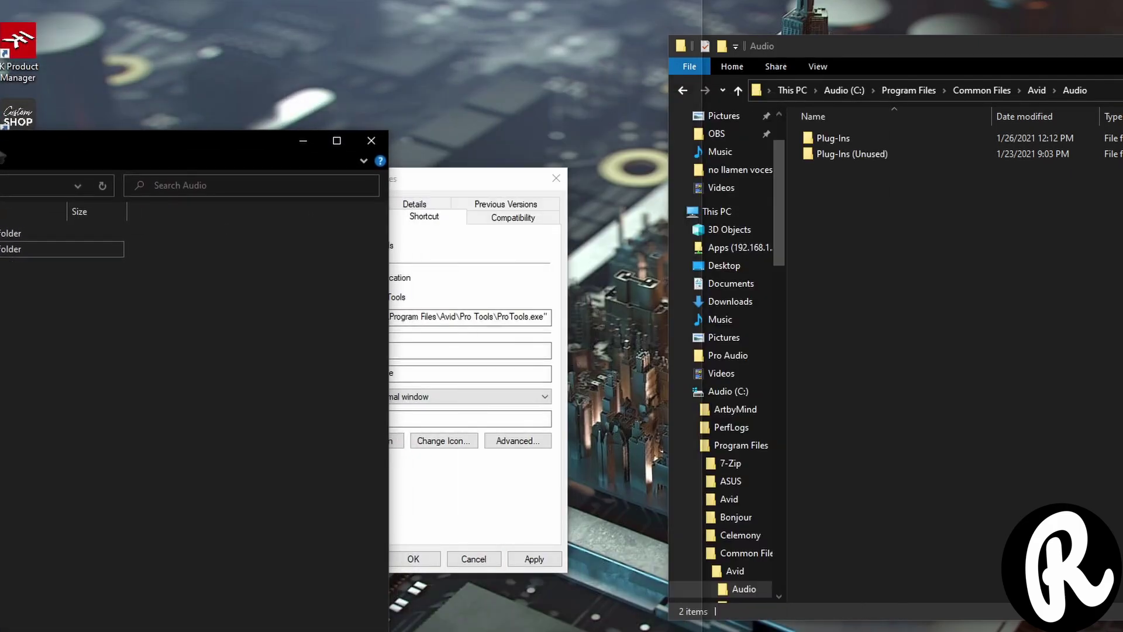
key("super+Left")
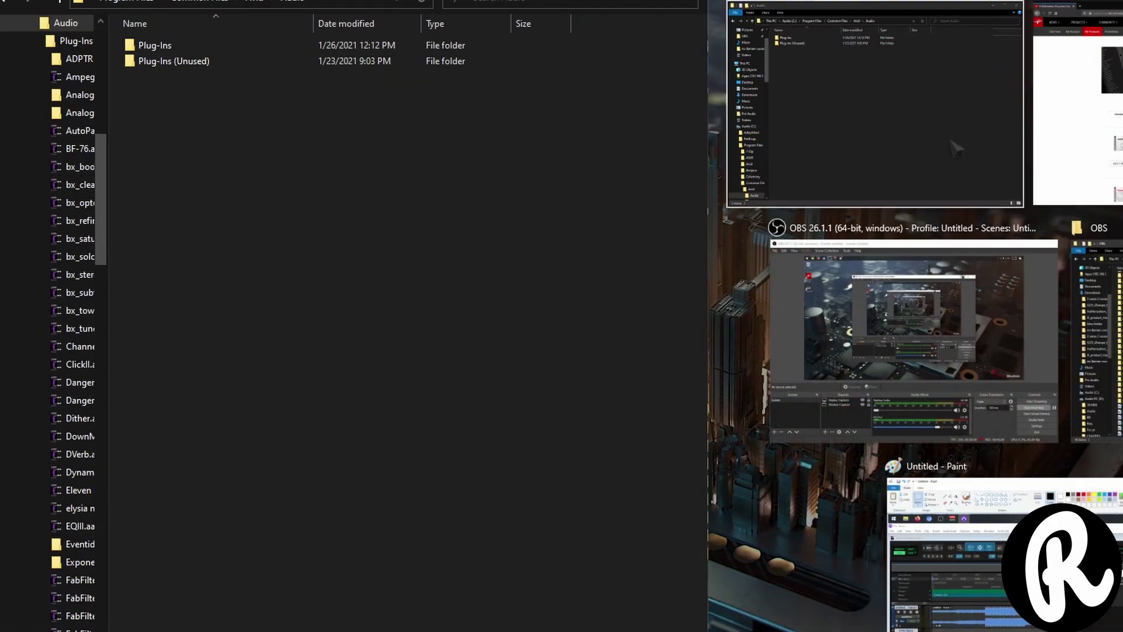
left_click(952, 143)
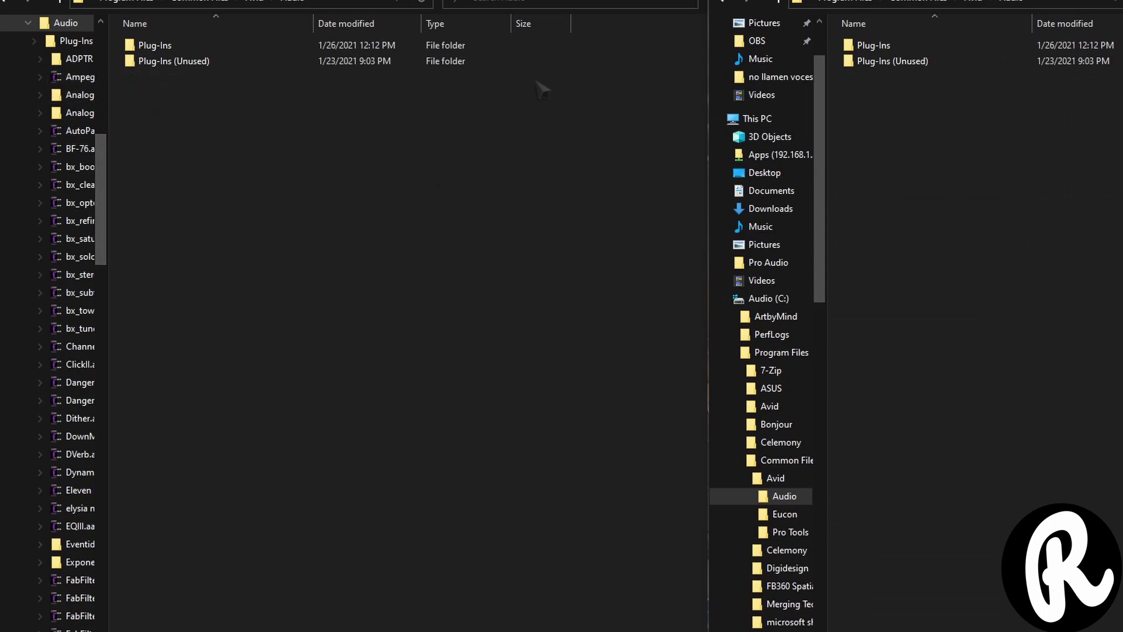
Show Plug-Ins (Unused) on the right and Plug-Ins\IK's TR5 plug-ins on the left
left_click(955, 61)
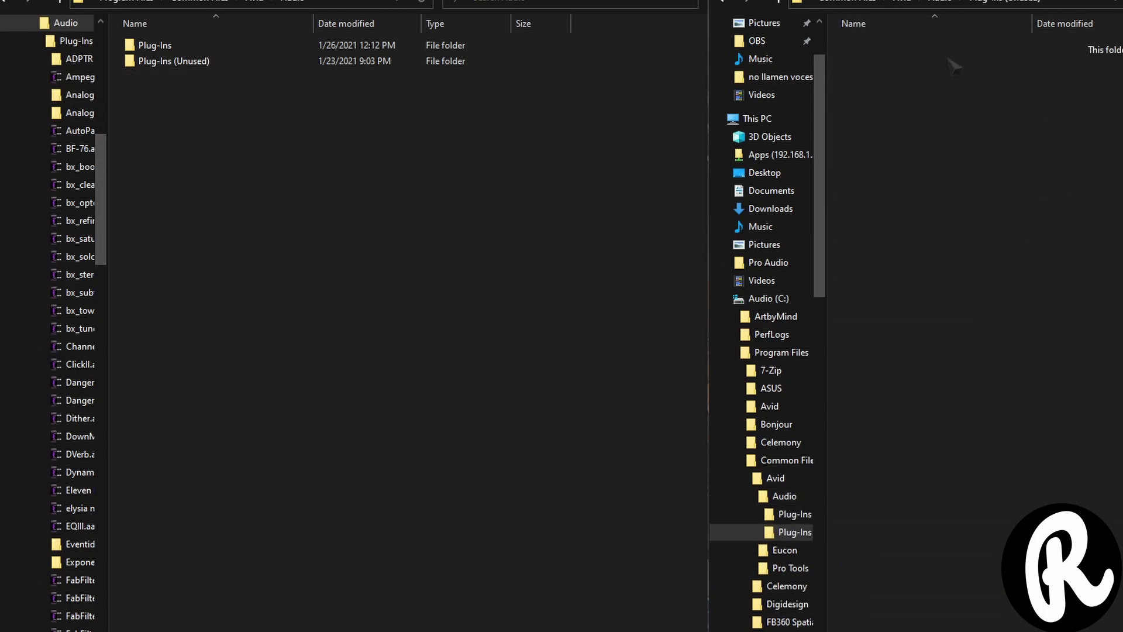
double_click(173, 48)
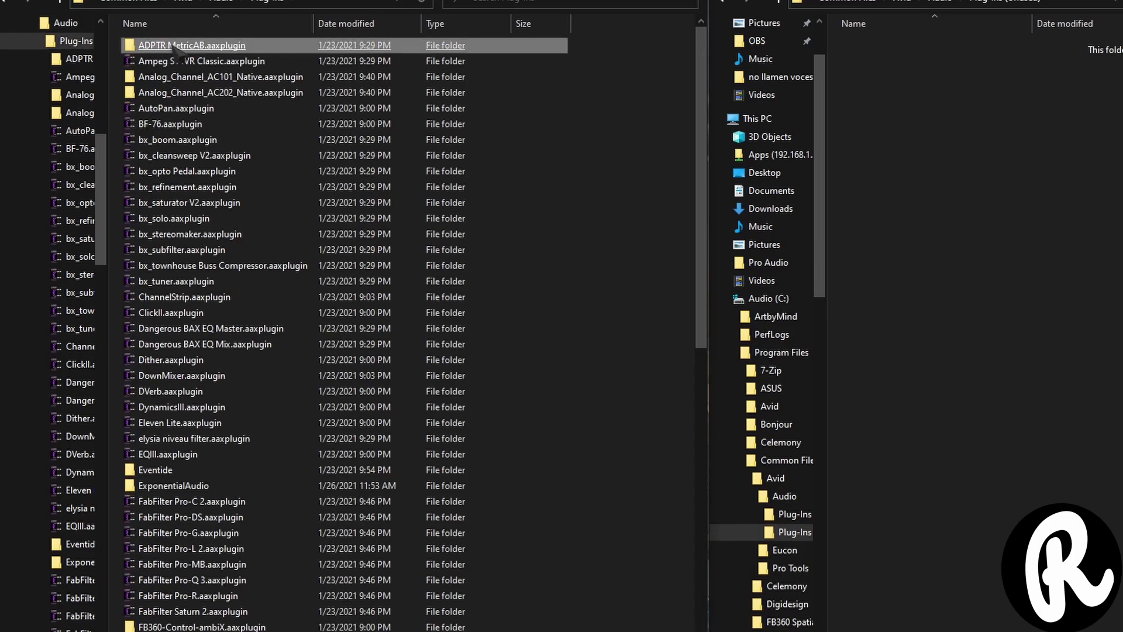
scroll(173, 48, "down", 2)
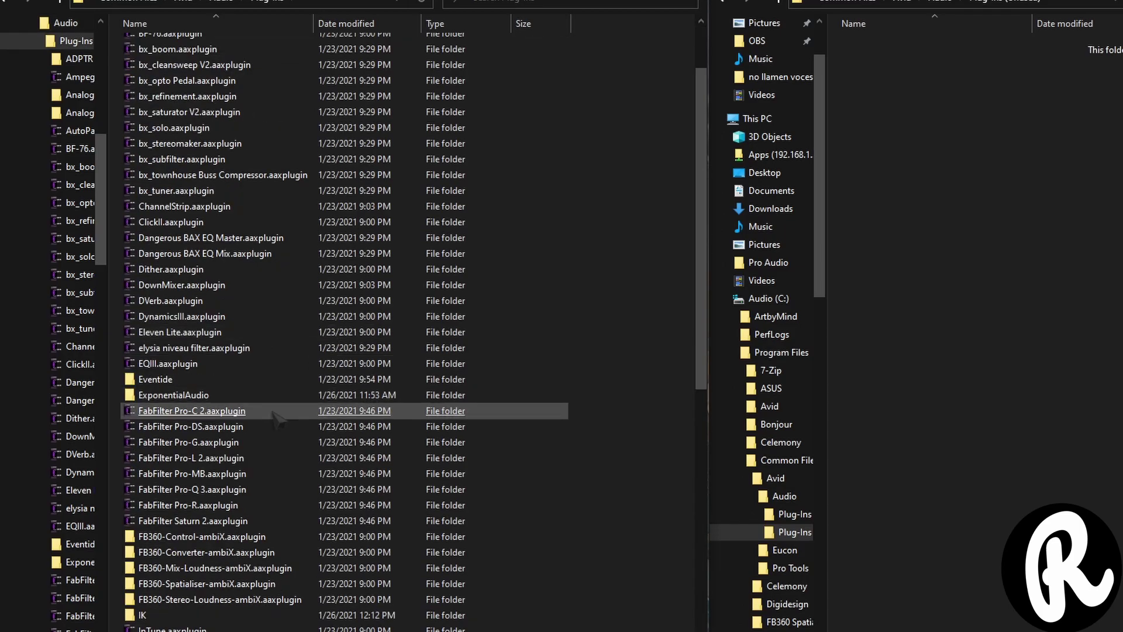
double_click(153, 616)
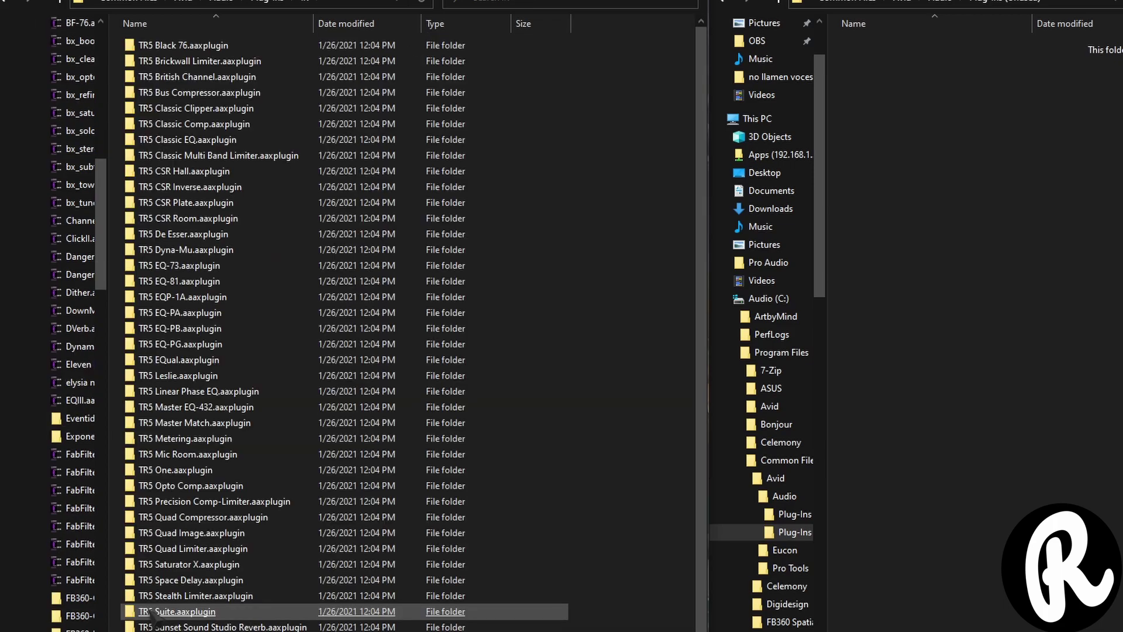
Create a new folder named 'IK' inside Plug-Ins (Unused)
right_click(801, 185)
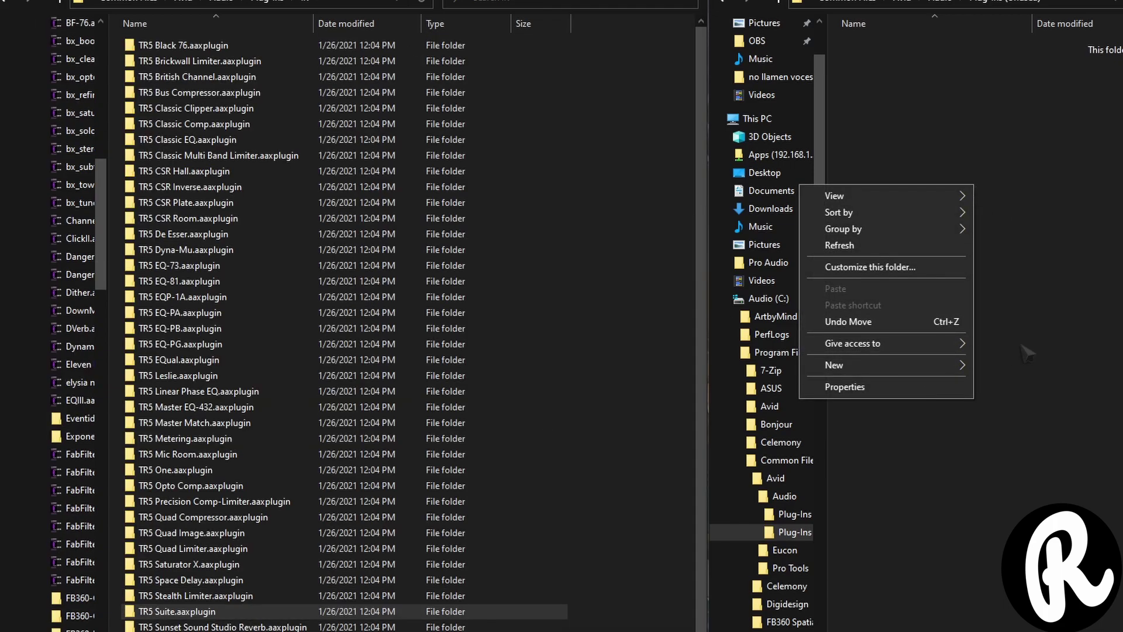
mouse_move(938, 365)
left_click(995, 367)
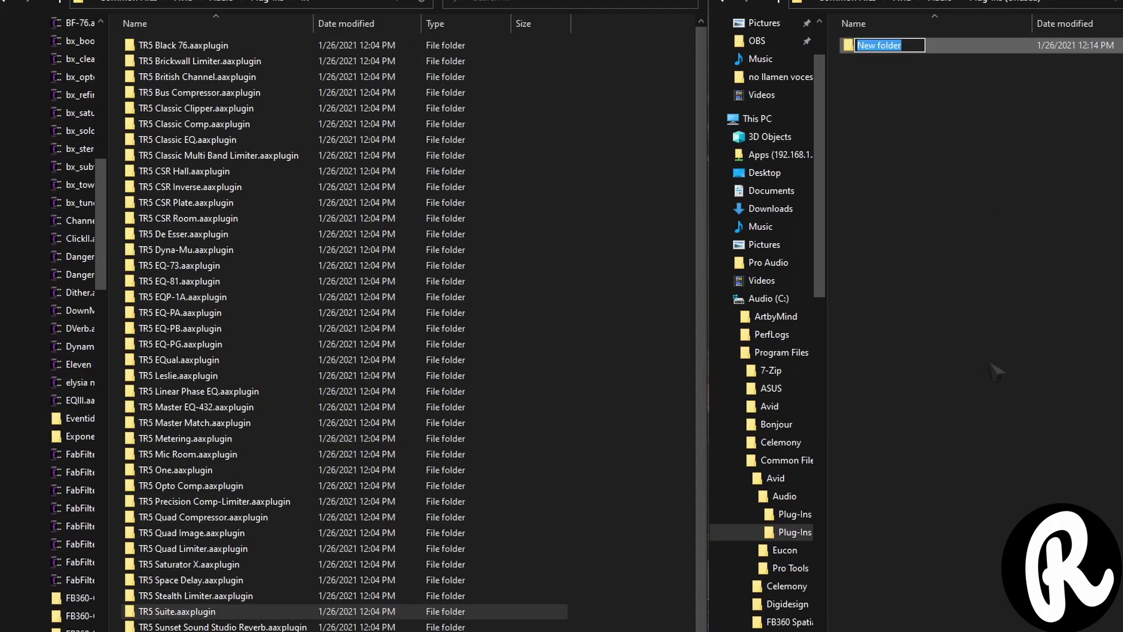
type("IK")
key("Return")
key("Return")
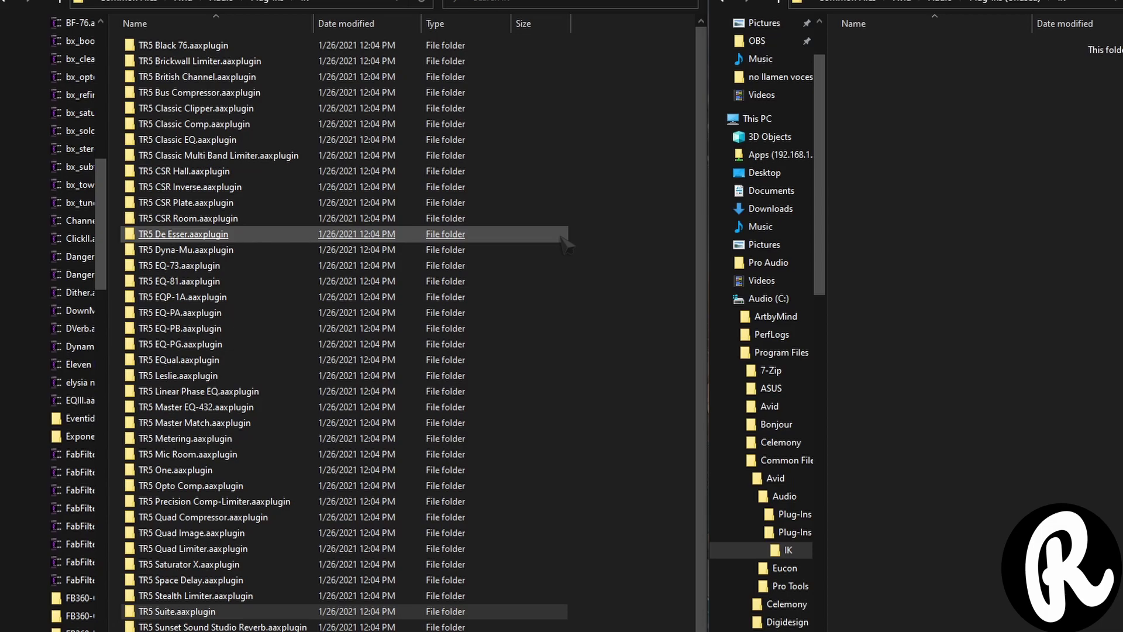
Drag the unwanted TR5 plug-in folders from Plug-Ins\IK into Plug-Ins (Unused)\IK, leaving ten
scroll(565, 243, "down", 1)
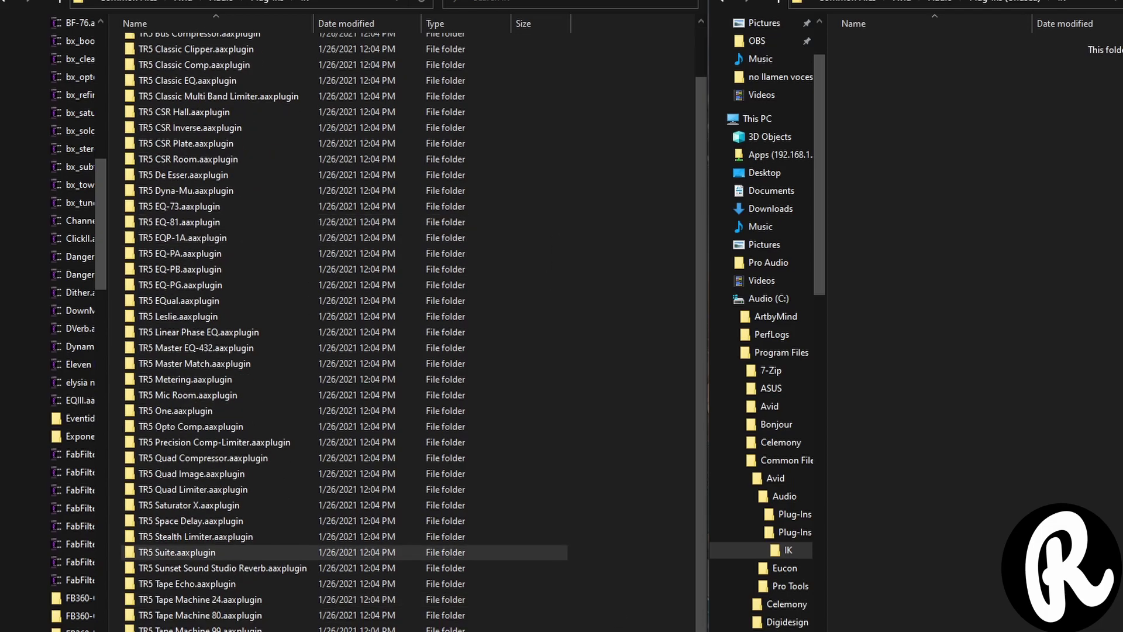
left_click_drag(175, 552, 878, 609)
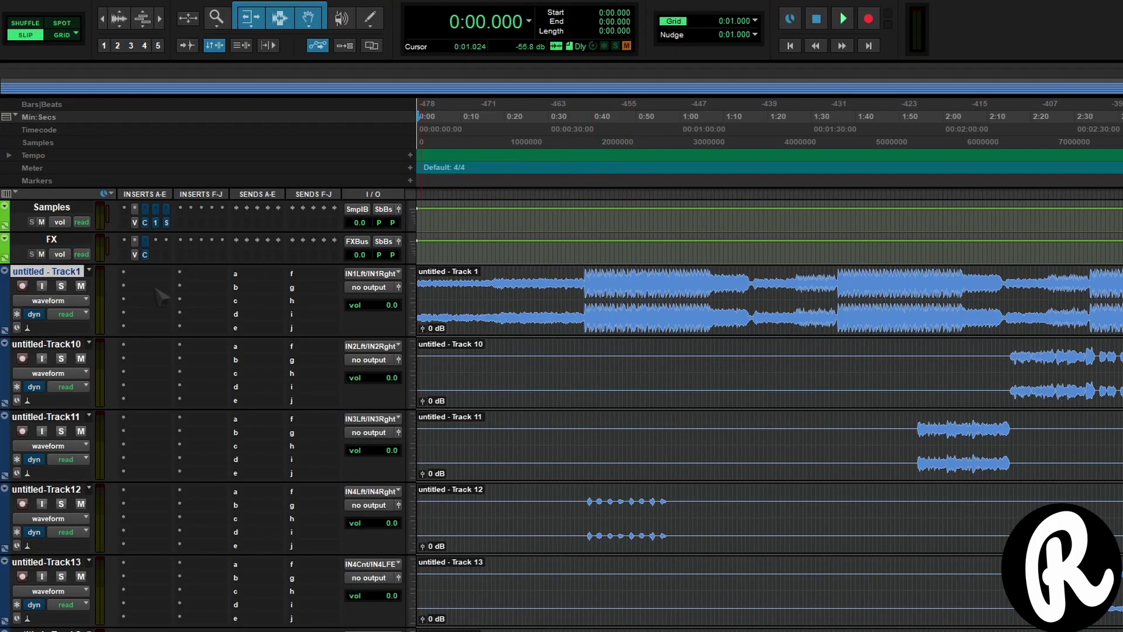
left_click(161, 293)
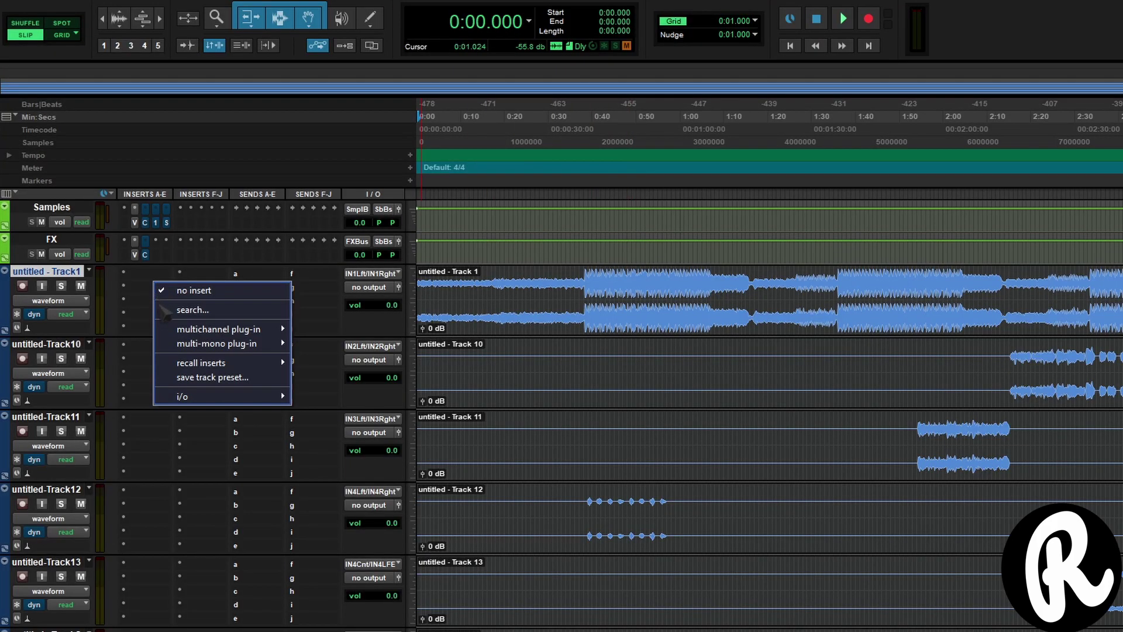
mouse_move(222, 329)
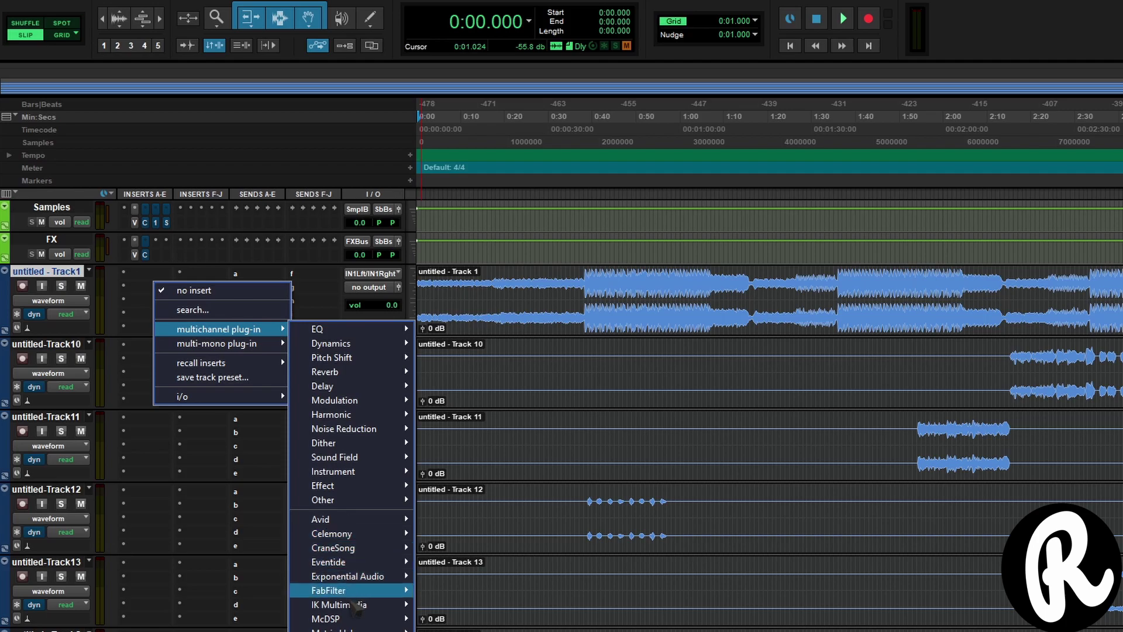
mouse_move(359, 609)
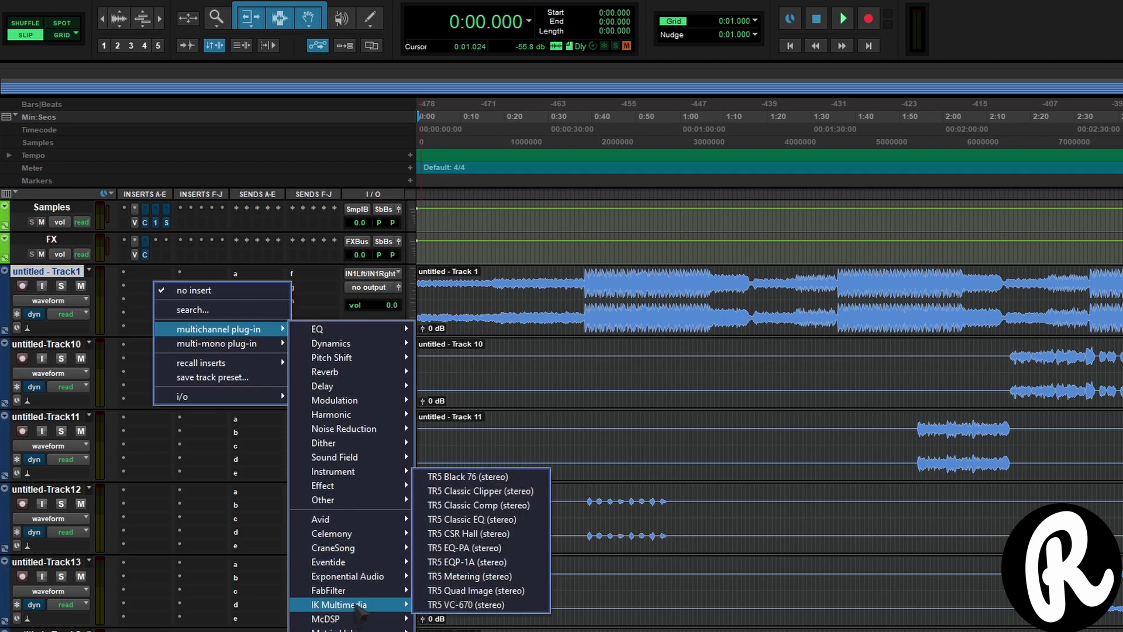
left_click(473, 519)
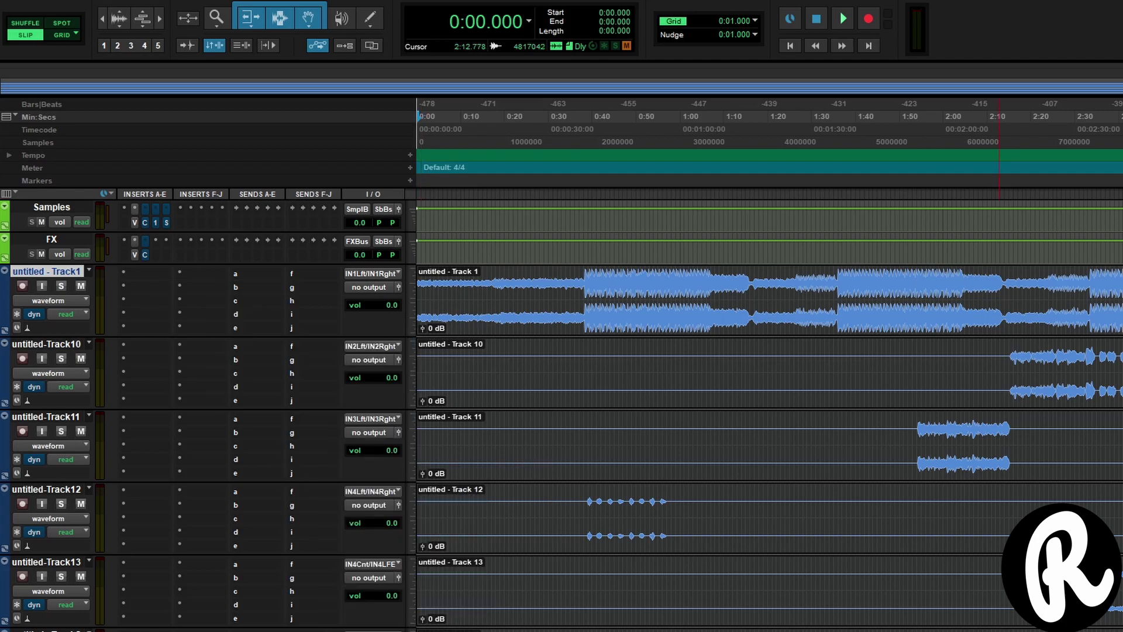